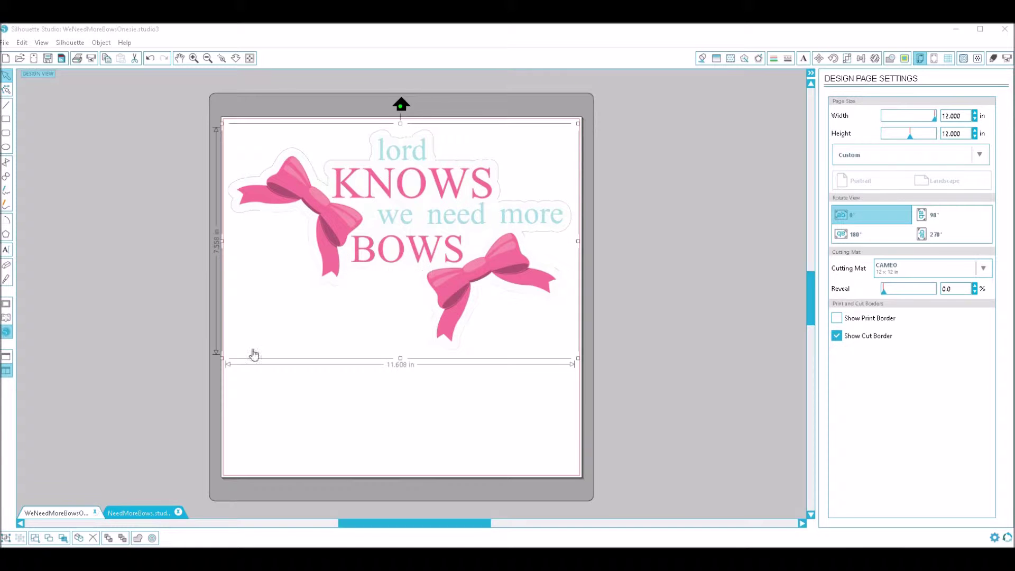
# Step: Switch to the NeedMoreBows document, clear the selection and bring the uncoloured lettering into close view
pyautogui.click(158, 514)
pyautogui.moveTo(466, 322); pyautogui.dragTo(466, 284)
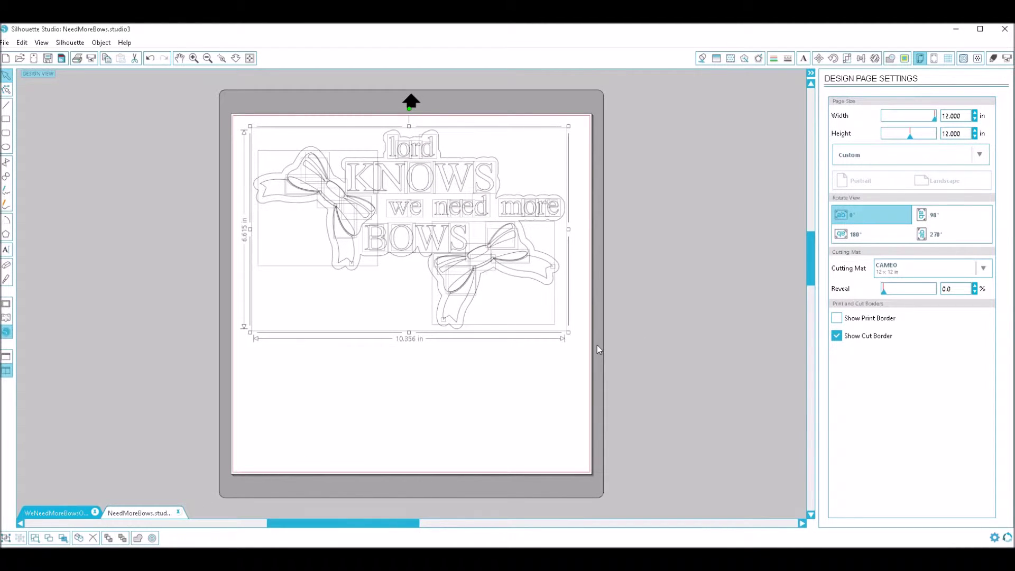
pyautogui.click(642, 121)
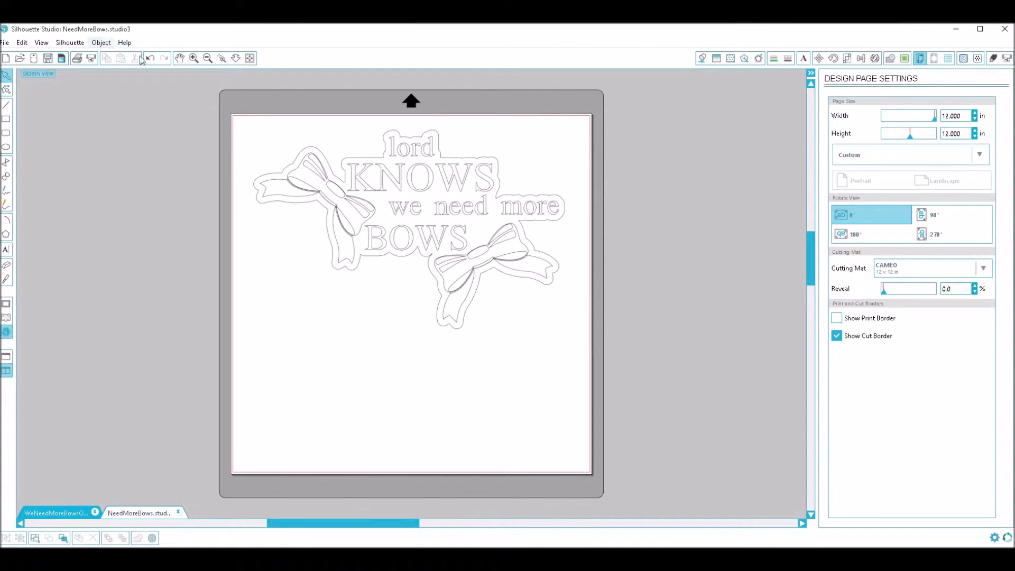
pyautogui.click(194, 58)
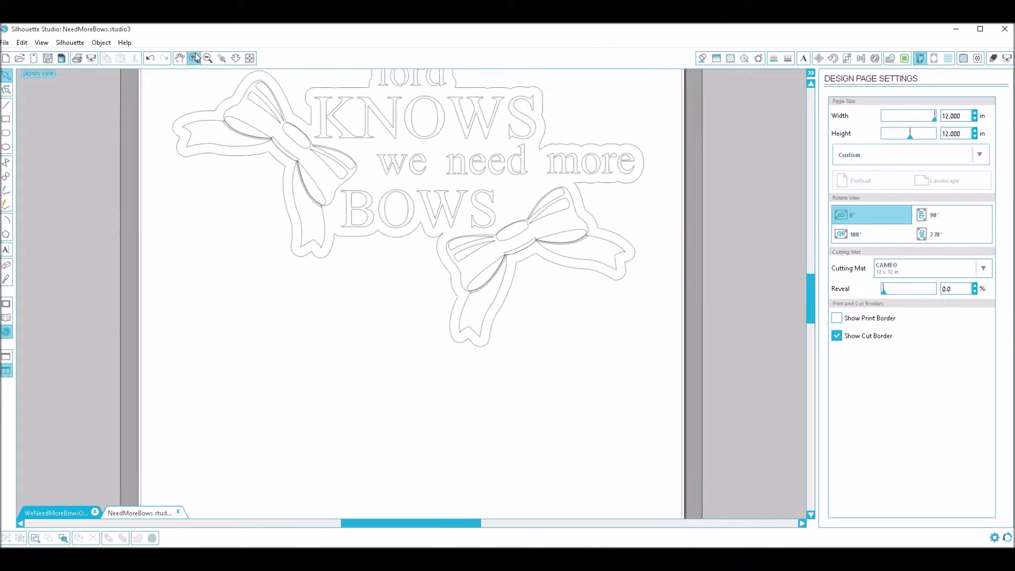
pyautogui.moveTo(452, 110); pyautogui.dragTo(452, 259)
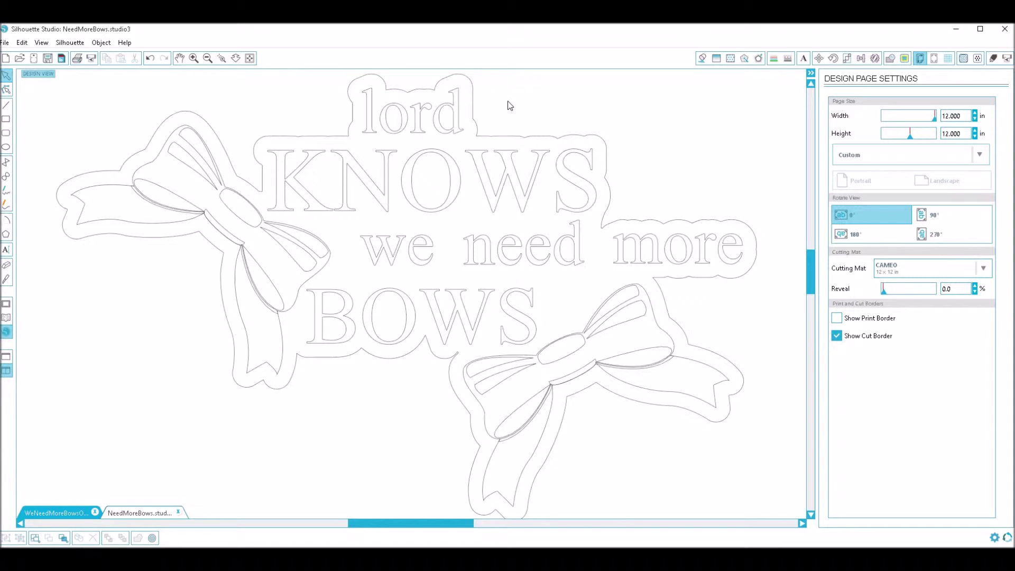
# Step: Select the four letters of "lord" together and fill them with dark grey
pyautogui.click(374, 139)
pyautogui.keyDown('shift'); pyautogui.click(388, 139); pyautogui.keyUp('shift')
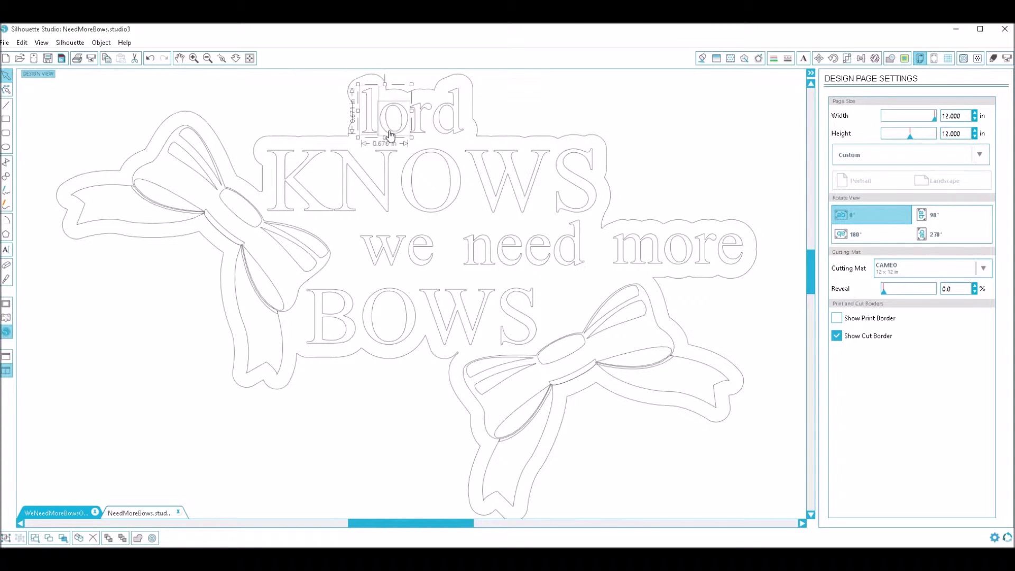
pyautogui.keyDown('shift'); pyautogui.click(421, 138); pyautogui.keyUp('shift')
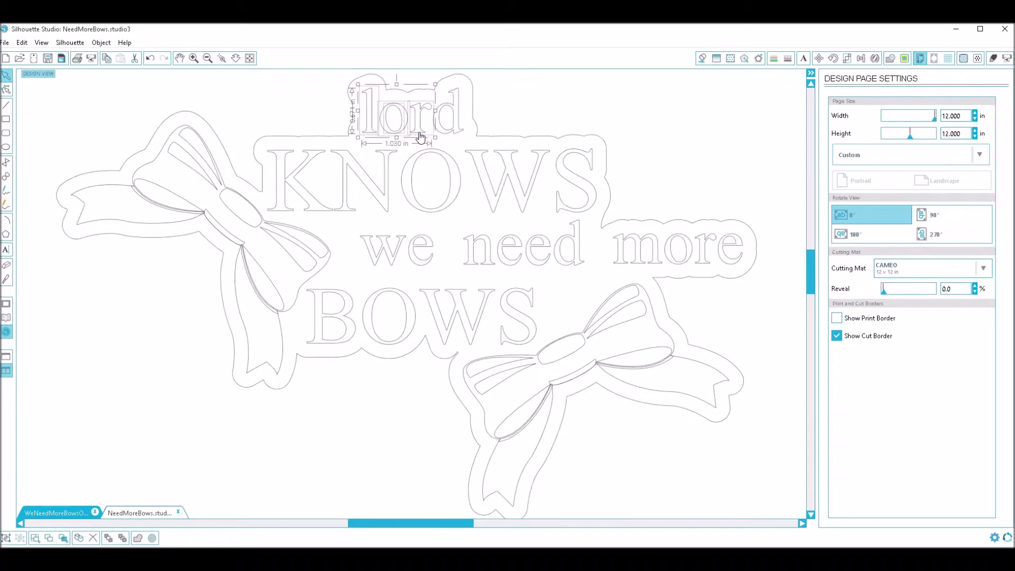
pyautogui.keyDown('shift'); pyautogui.click(450, 133); pyautogui.keyUp('shift')
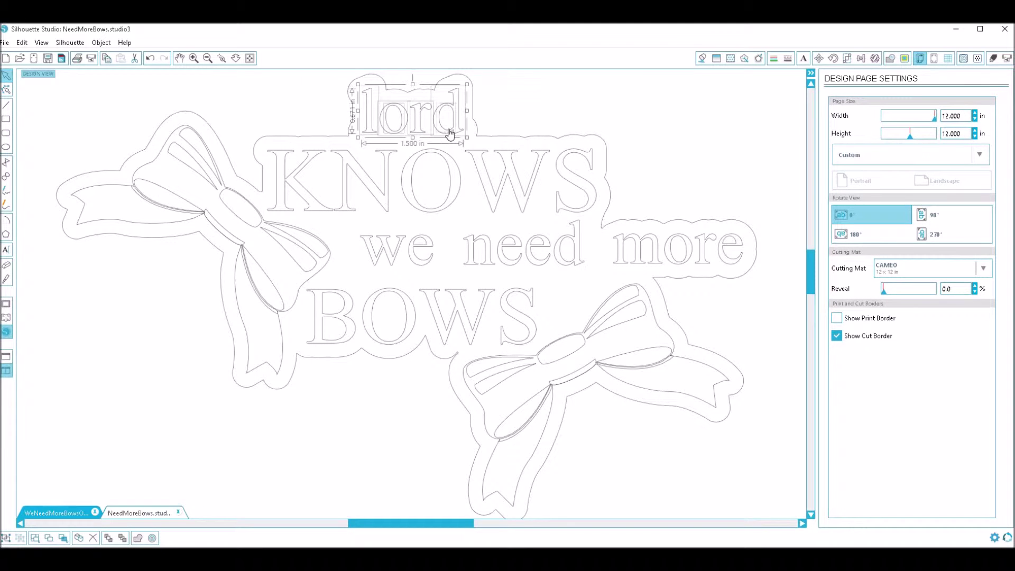
pyautogui.click(699, 59)
pyautogui.click(861, 104)
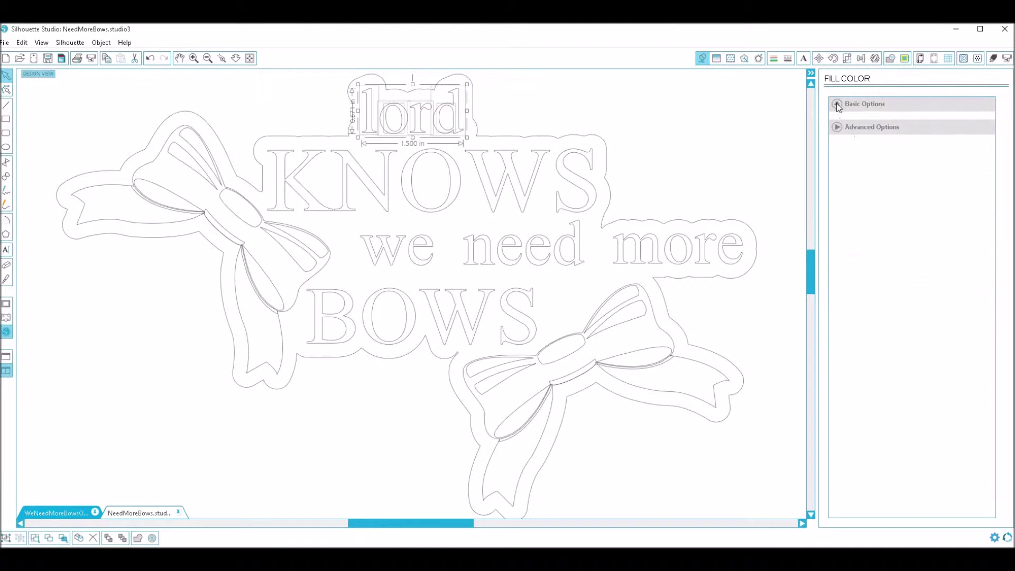
pyautogui.click(850, 132)
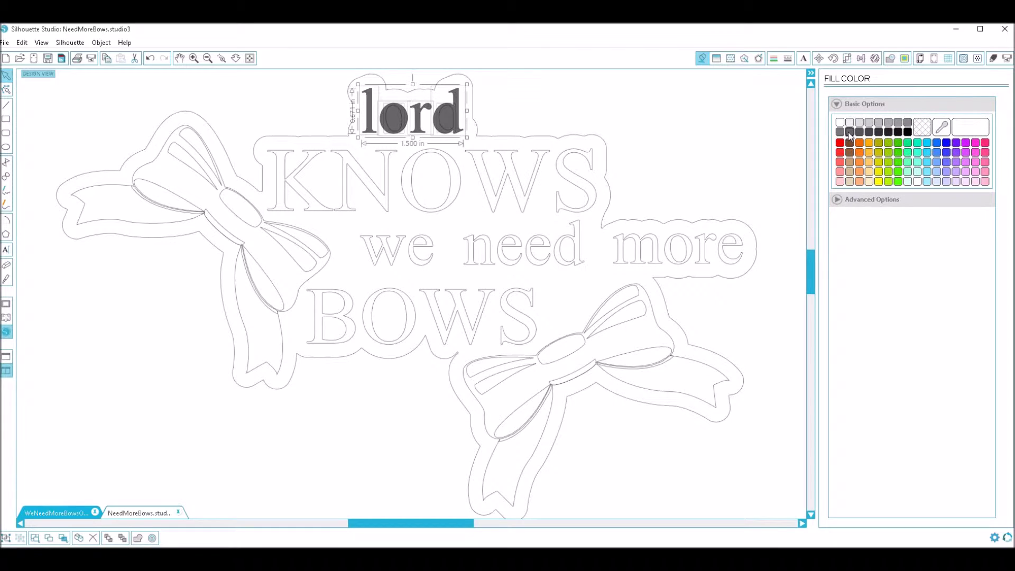
# Step: Make the "lord" letters a compound path, undo both that and the grey fill, and clear the selection
pyautogui.rightClick(455, 129)
pyautogui.click(519, 333)
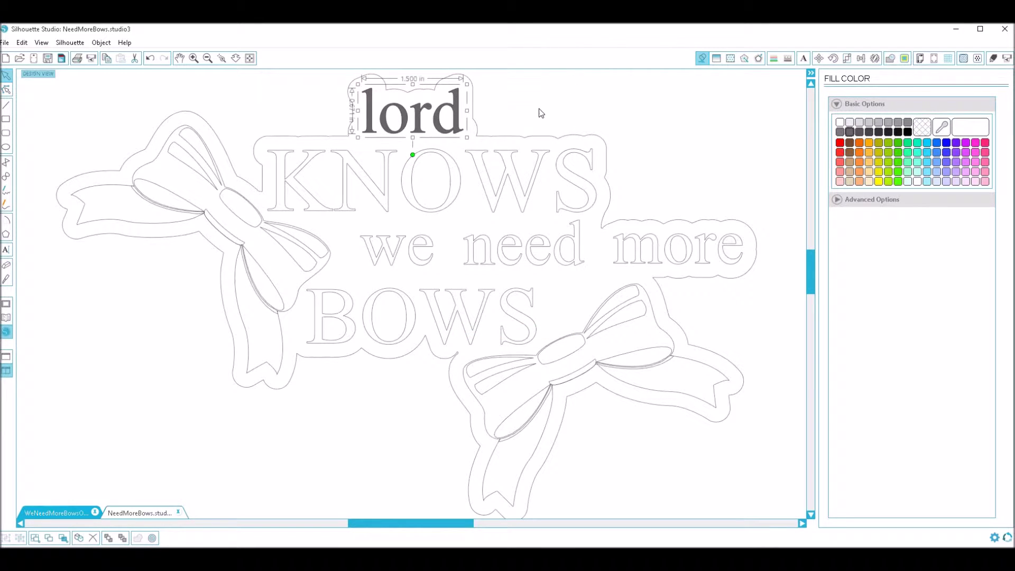
pyautogui.press('i')
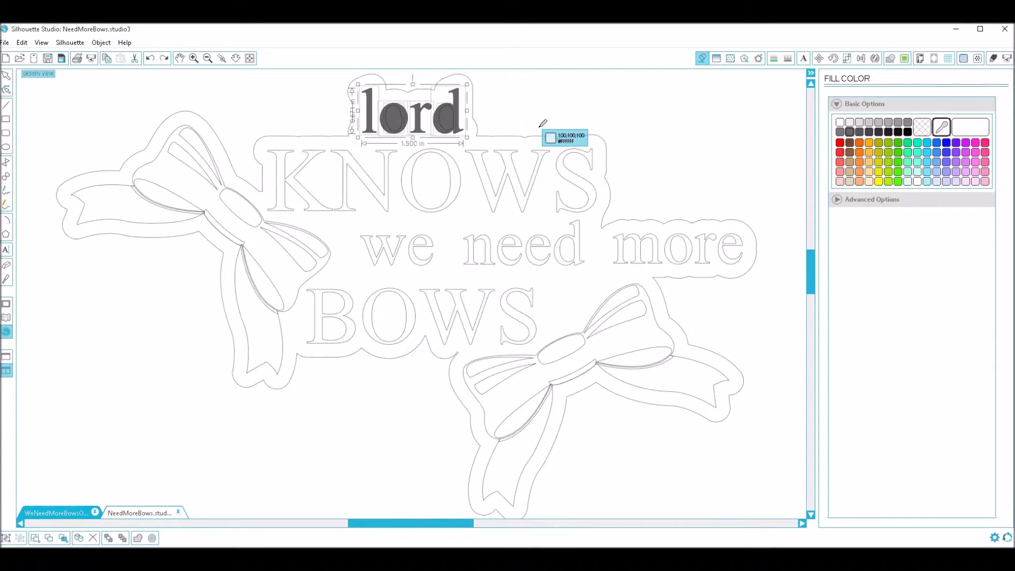
pyautogui.click(540, 126)
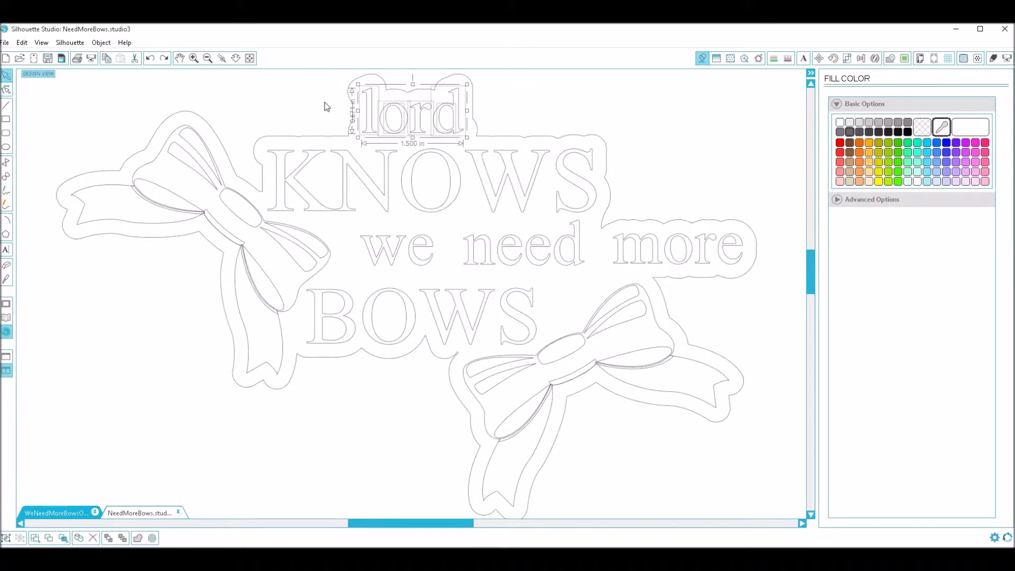
pyautogui.click(299, 97)
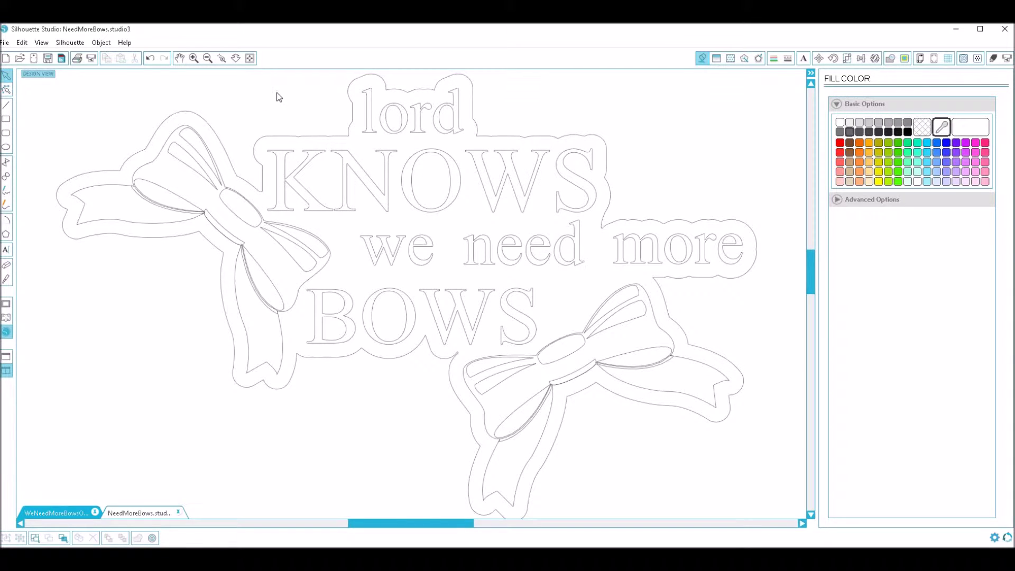
# Step: Try a grey fill on the letters of "lord" selected together with the surrounding outline, and undo it
pyautogui.moveTo(297, 83); pyautogui.dragTo(494, 125)
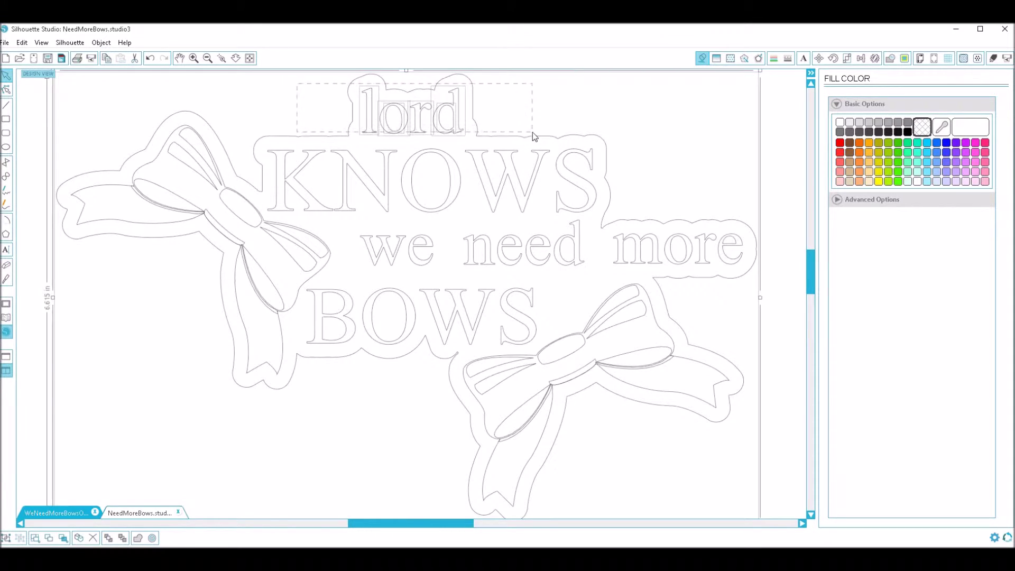
pyautogui.click(840, 133)
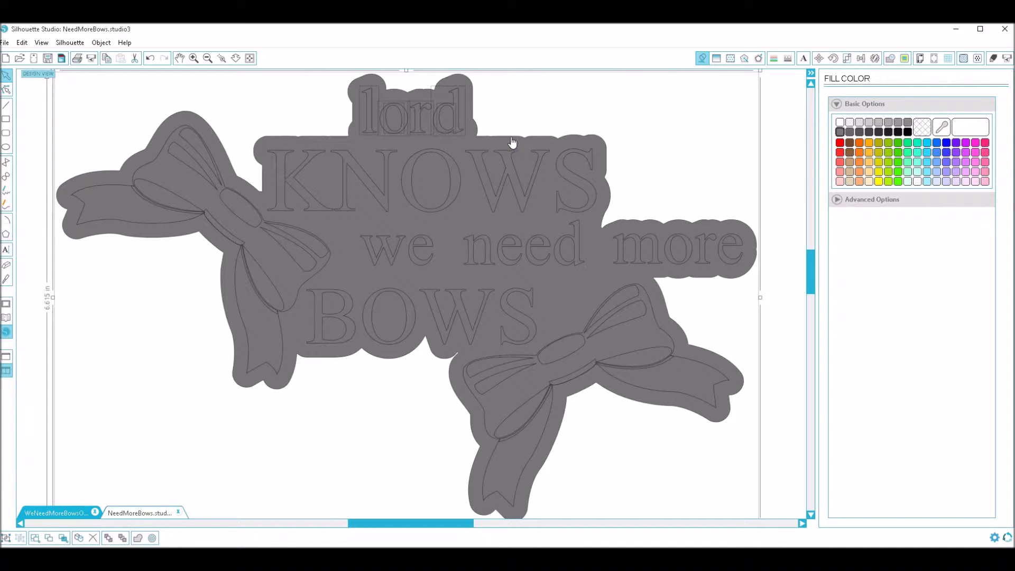
pyautogui.hotkey('ctrl', 'z')
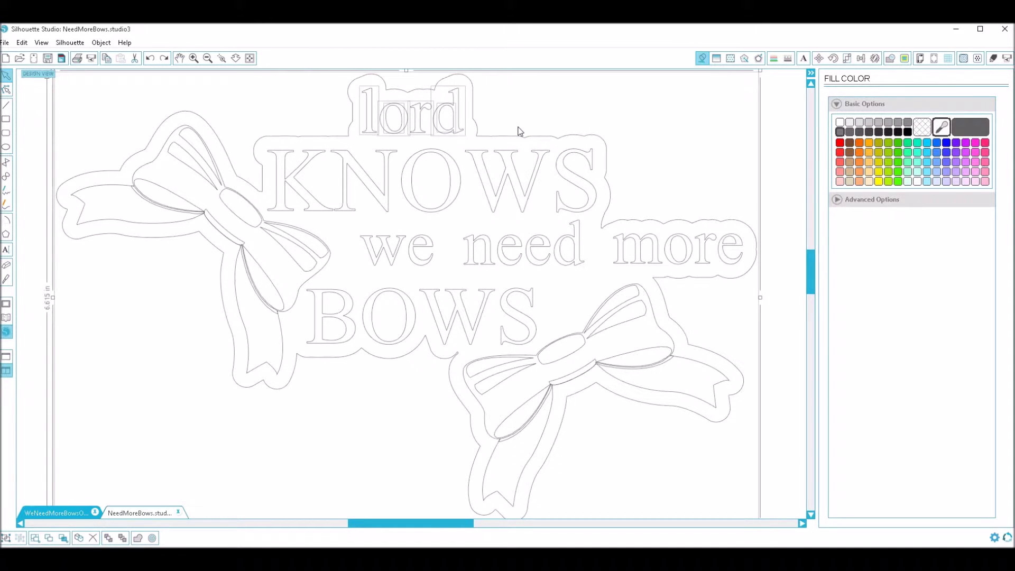
pyautogui.click(497, 106)
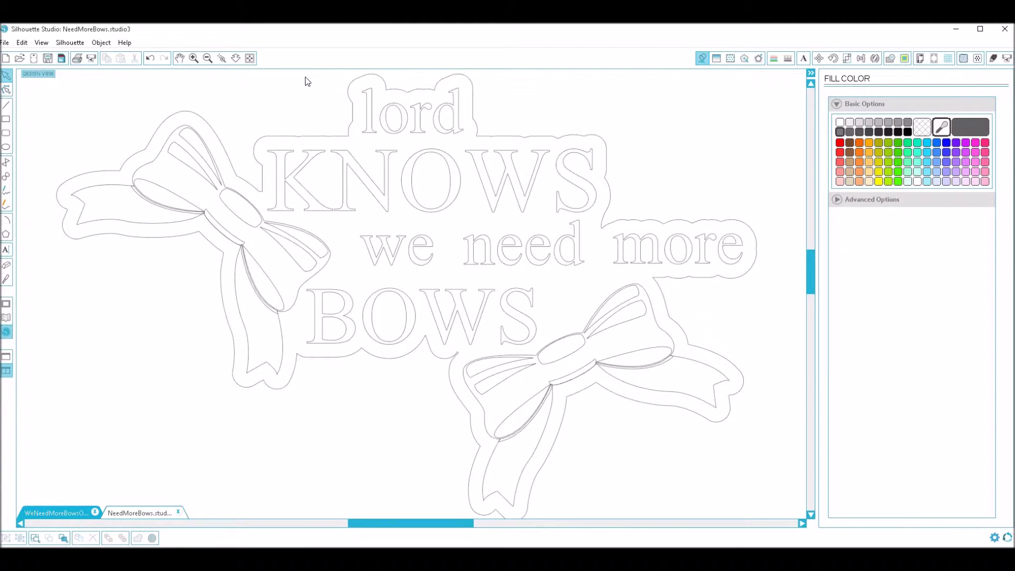
# Step: Make the letters of "lord" a compound path, without the surrounding outline, and fill it with dark grey
pyautogui.moveTo(305, 79); pyautogui.dragTo(489, 141)
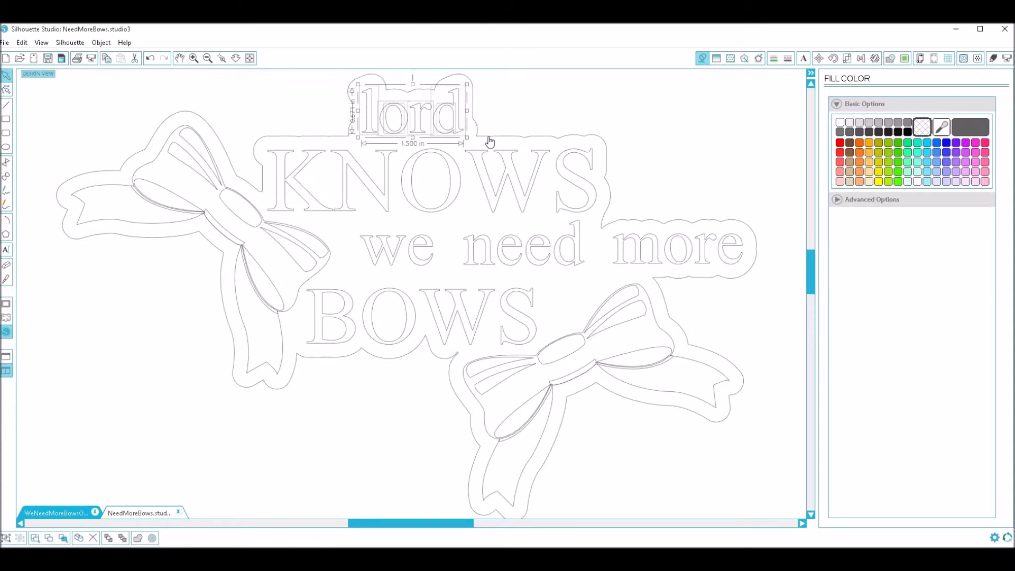
pyautogui.rightClick(460, 133)
pyautogui.click(512, 334)
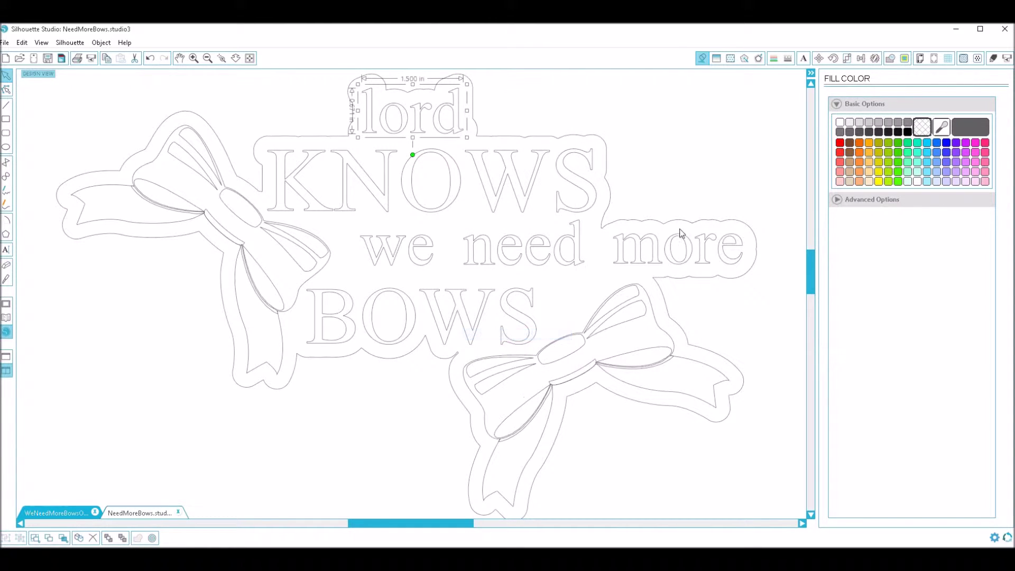
pyautogui.click(855, 131)
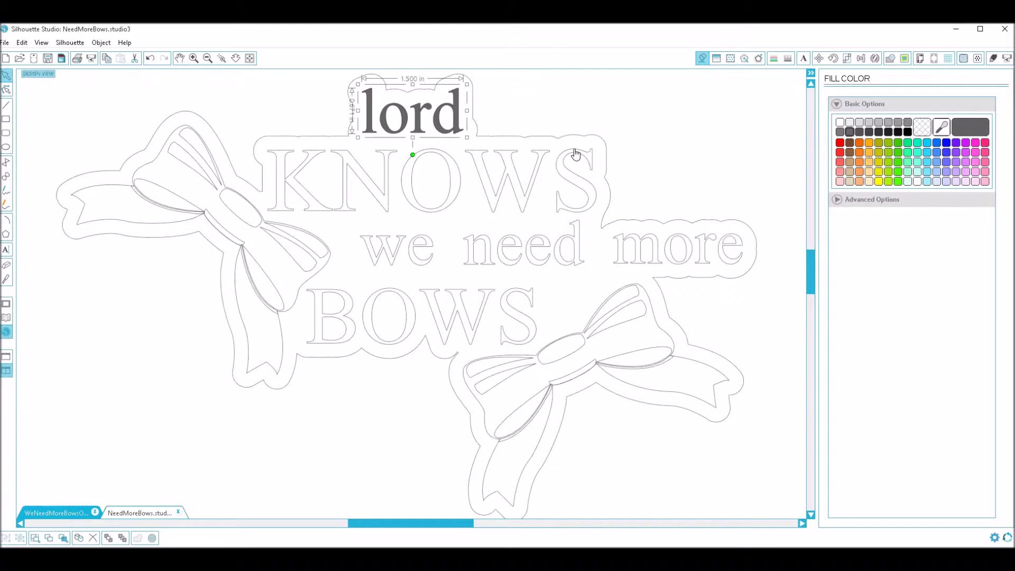
# Step: Make the "we need more" letters a compound path, excluding the outline, and fill it with the dark grey sampled from "lord"
pyautogui.moveTo(772, 238); pyautogui.dragTo(366, 269)
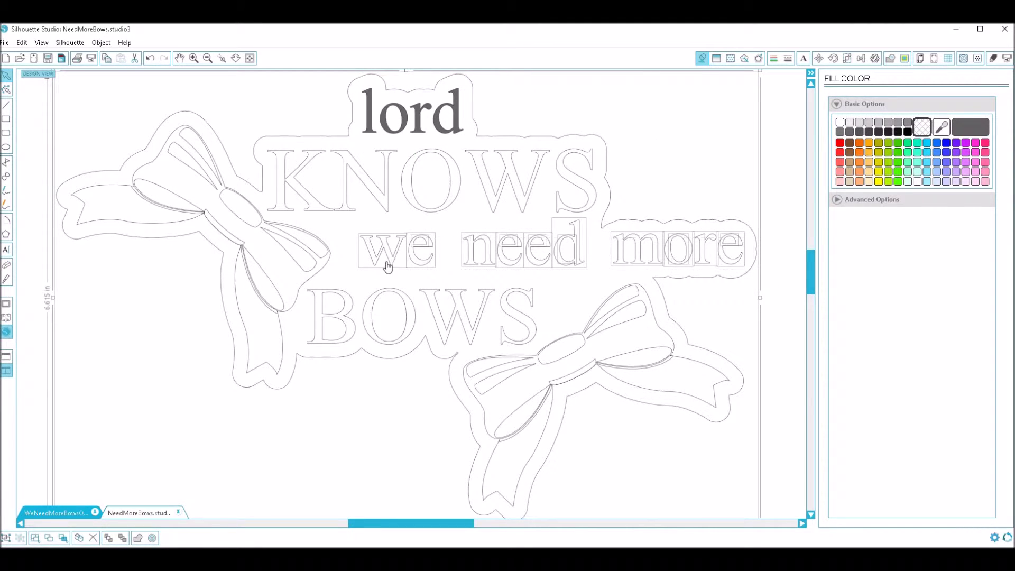
pyautogui.click(679, 226)
pyautogui.rightClick(642, 247)
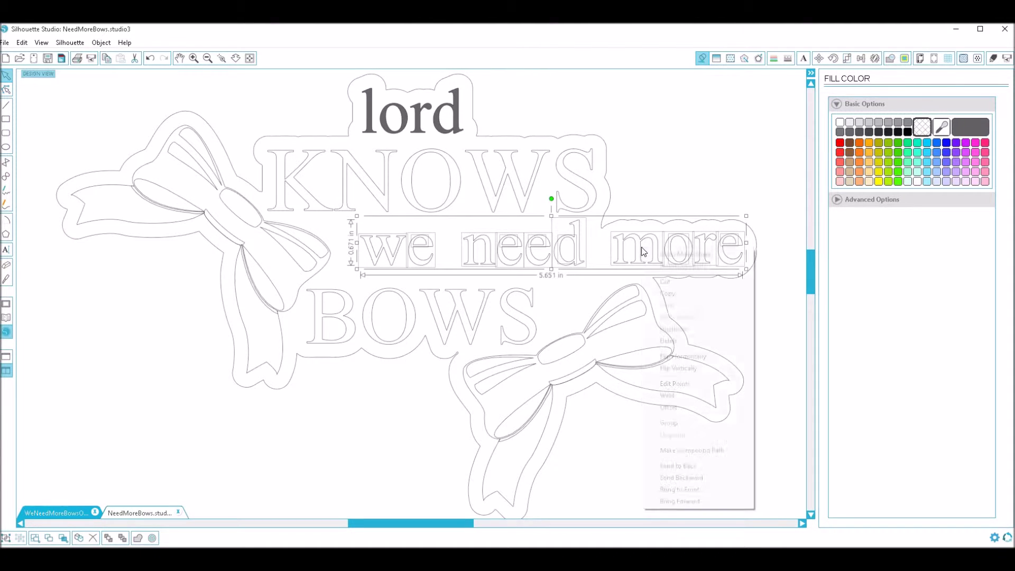
pyautogui.click(692, 450)
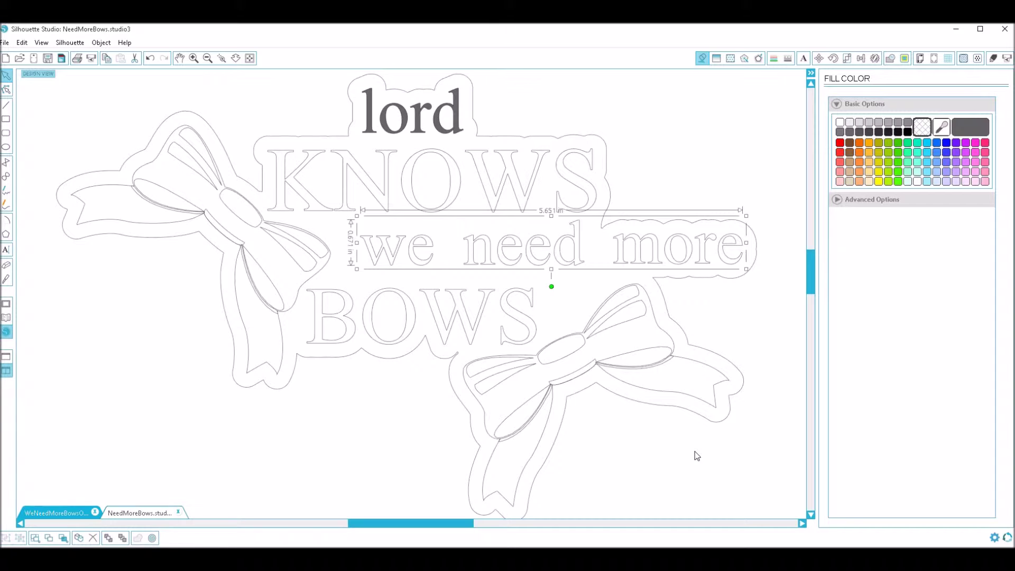
pyautogui.click(942, 127)
pyautogui.click(459, 106)
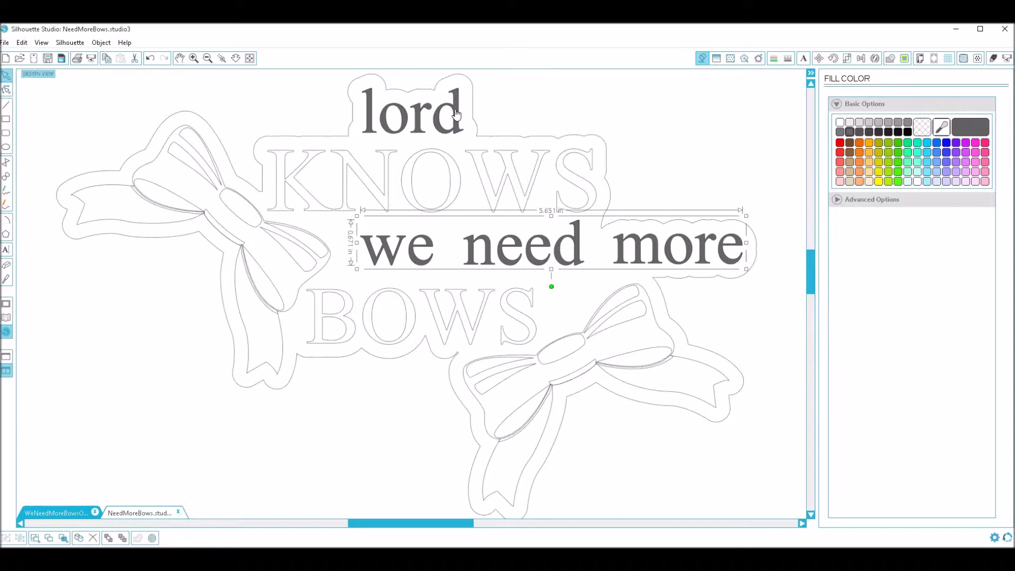
# Step: Make the letters of "KNOWS" a compound path, leaving out the surrounding outline, and fill it with orange
pyautogui.moveTo(654, 143); pyautogui.dragTo(279, 200)
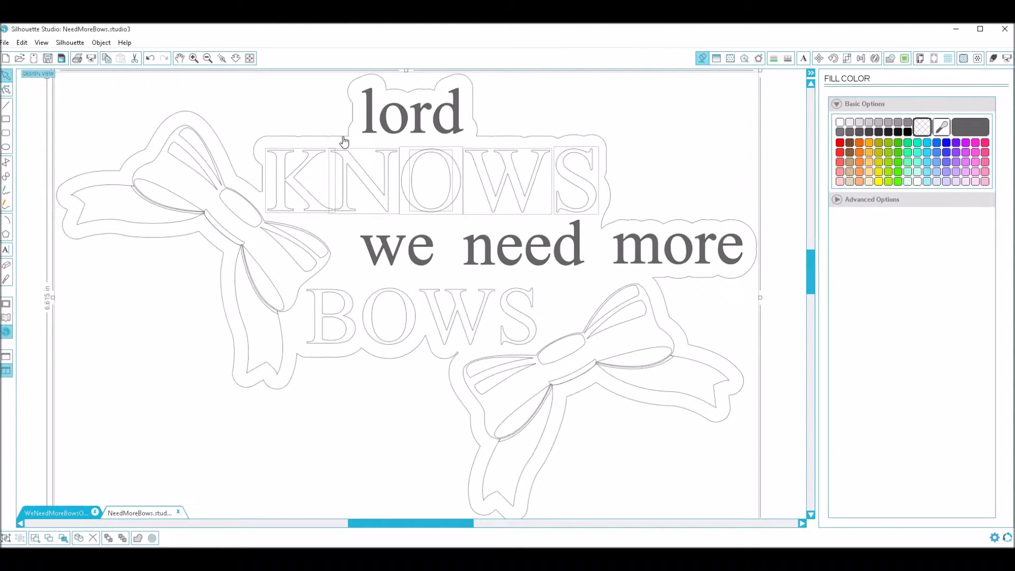
pyautogui.rightClick(344, 175)
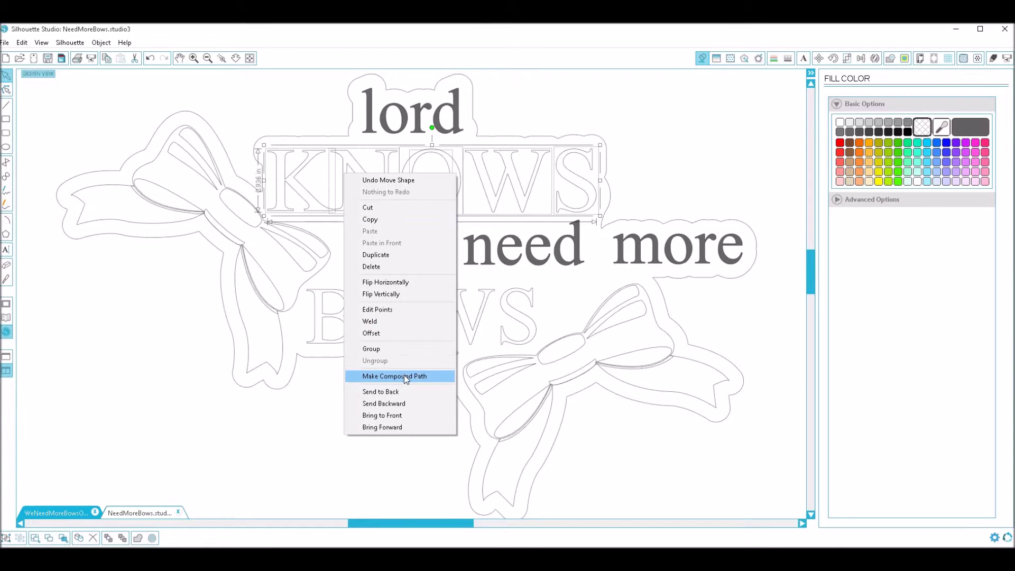
pyautogui.click(404, 375)
pyautogui.click(859, 152)
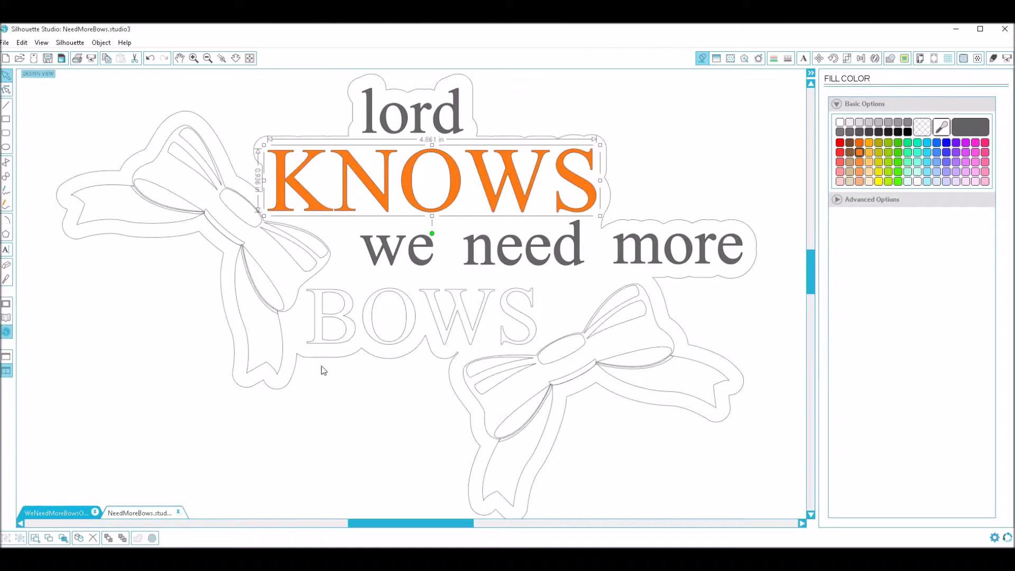
# Step: Make the letters of "BOWS" a compound path, fill it with the orange sampled from "KNOWS", and clear the selection
pyautogui.moveTo(316, 371); pyautogui.dragTo(453, 304)
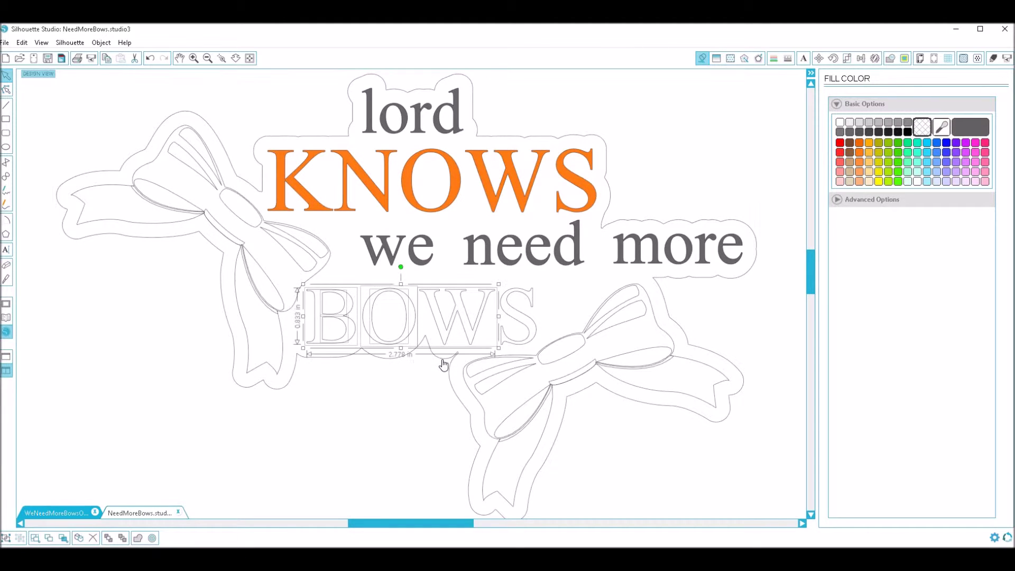
pyautogui.keyDown('shift'); pyautogui.click(527, 332); pyautogui.keyUp('shift')
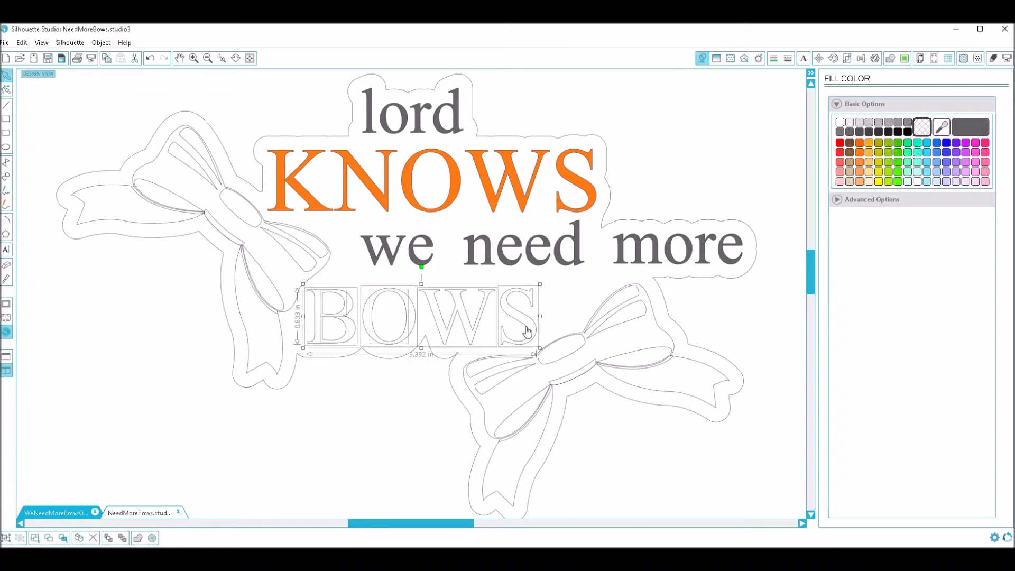
pyautogui.rightClick(527, 331)
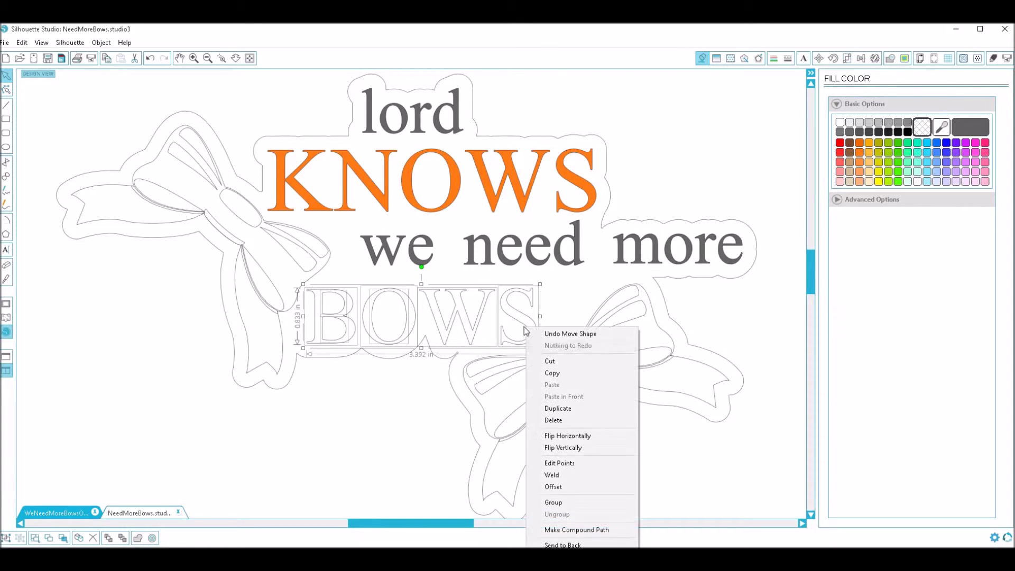
pyautogui.click(575, 529)
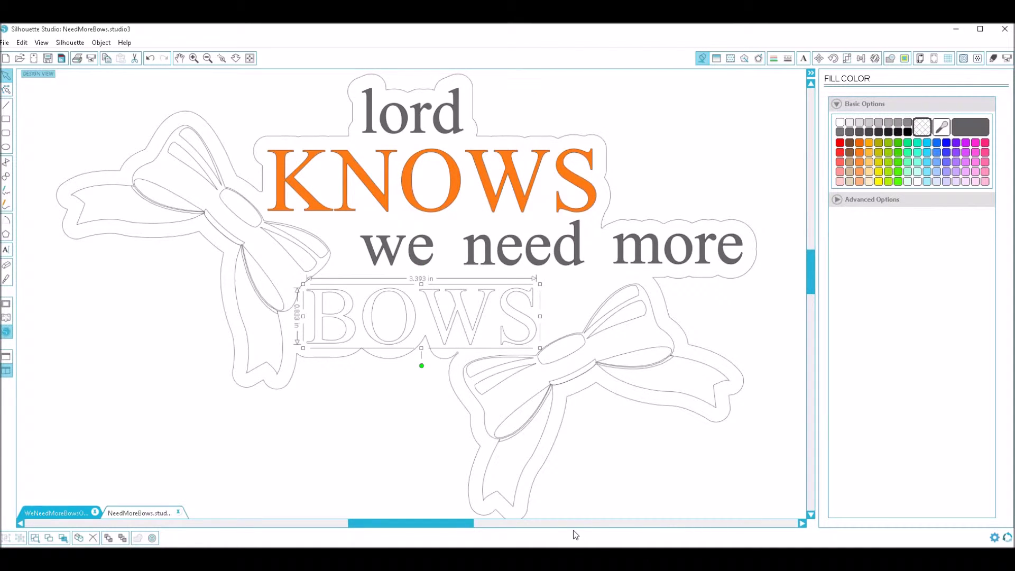
pyautogui.press('F2')
pyautogui.click(372, 175)
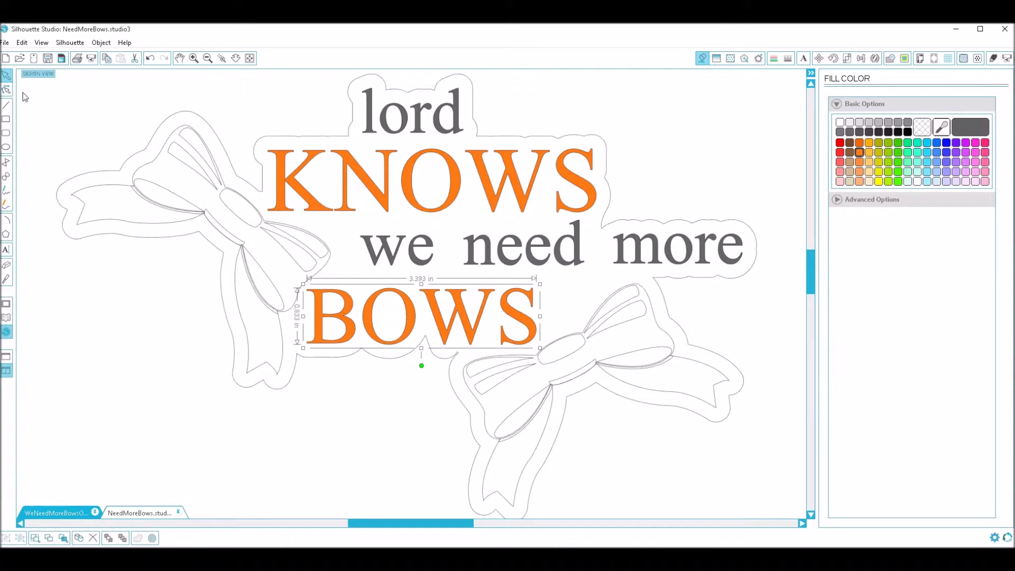
pyautogui.click(7, 77)
pyautogui.click(46, 129)
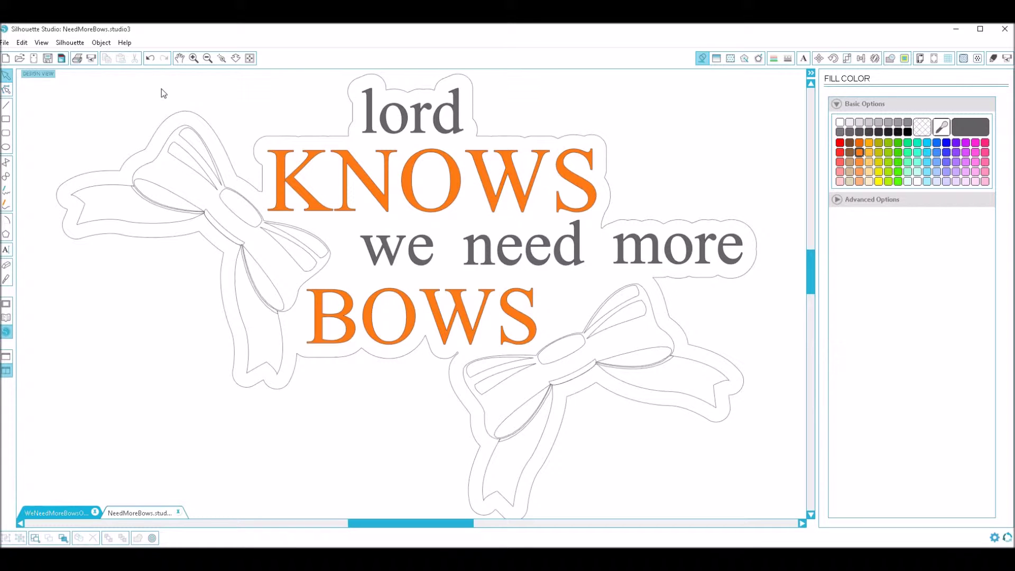
# Step: Fill the five shadow shapes on the bow beside "KNOWS" (two inner loops, their two rims and the curved knot edge) with grey
pyautogui.click(192, 58)
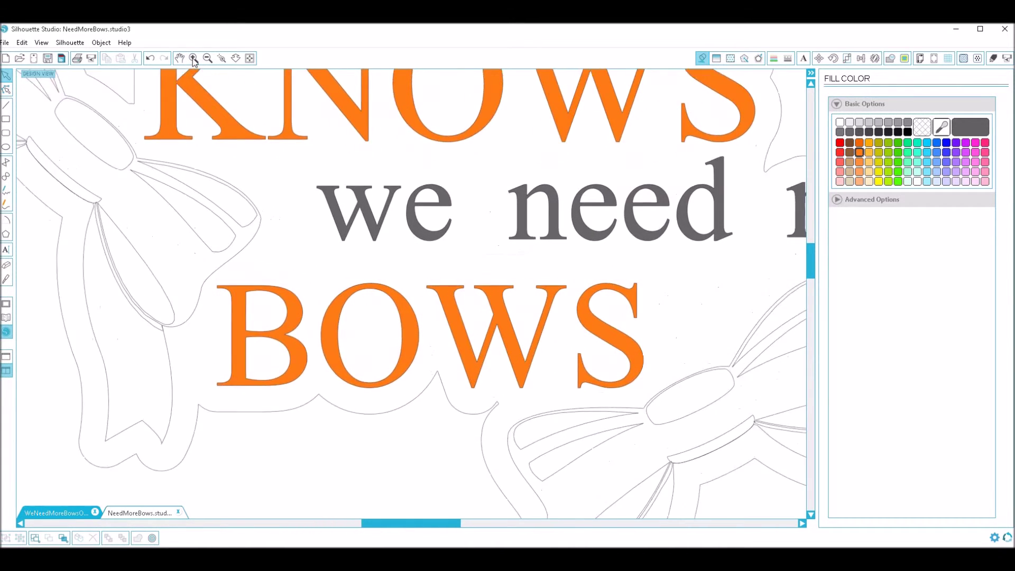
pyautogui.click(180, 59)
pyautogui.moveTo(78, 143); pyautogui.dragTo(704, 446)
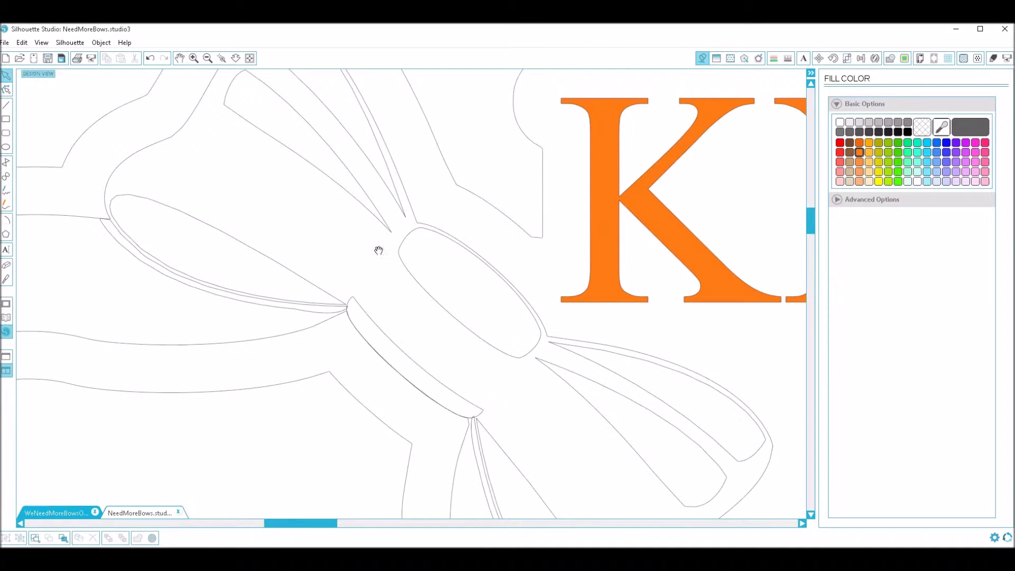
pyautogui.moveTo(495, 218); pyautogui.dragTo(590, 195)
pyautogui.moveTo(360, 224); pyautogui.dragTo(311, 251)
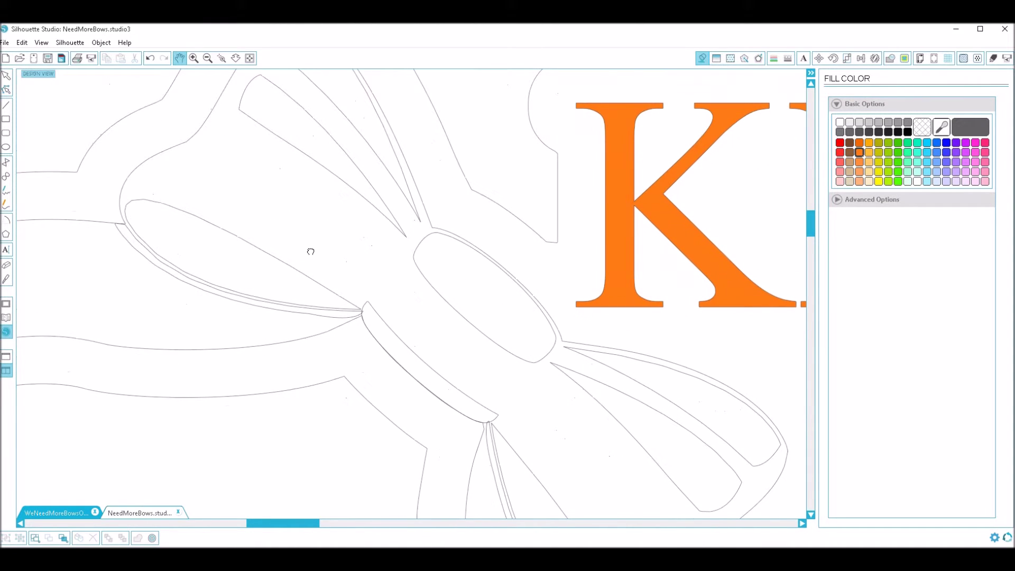
pyautogui.press('Escape')
pyautogui.click(196, 58)
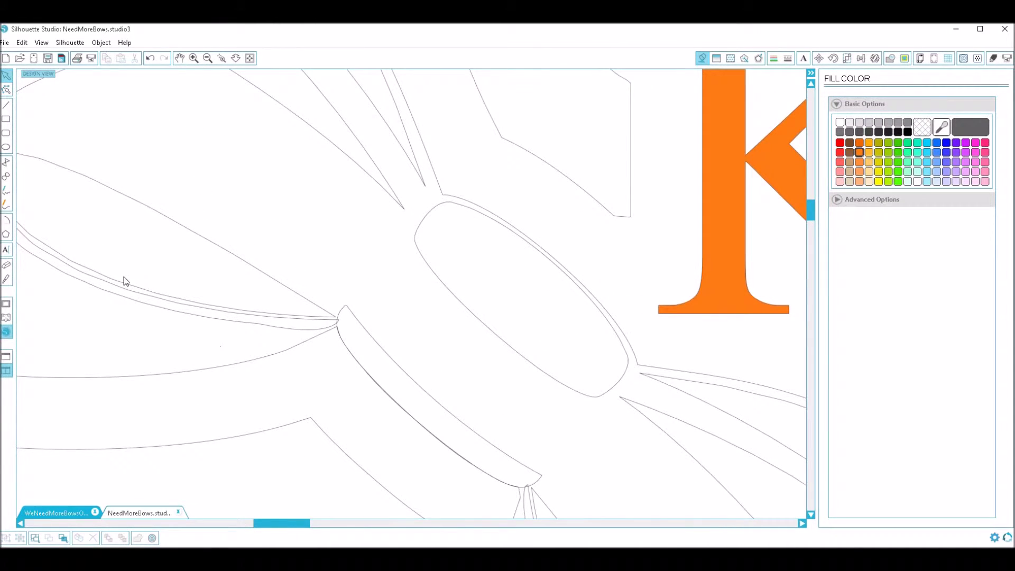
pyautogui.moveTo(133, 271); pyautogui.dragTo(256, 297)
pyautogui.press('Escape')
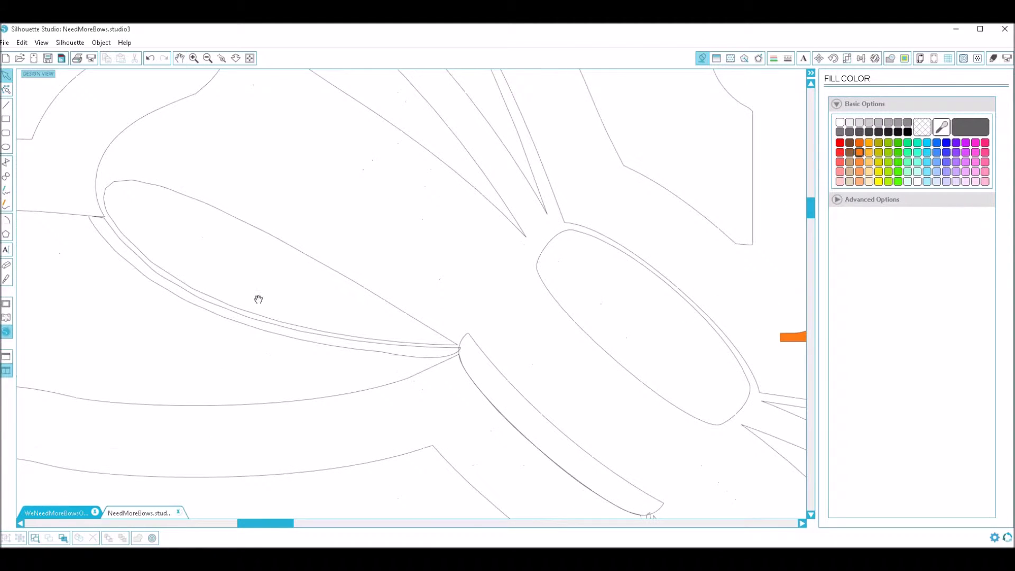
pyautogui.click(430, 357)
pyautogui.keyDown('shift'); pyautogui.click(481, 351); pyautogui.keyUp('shift')
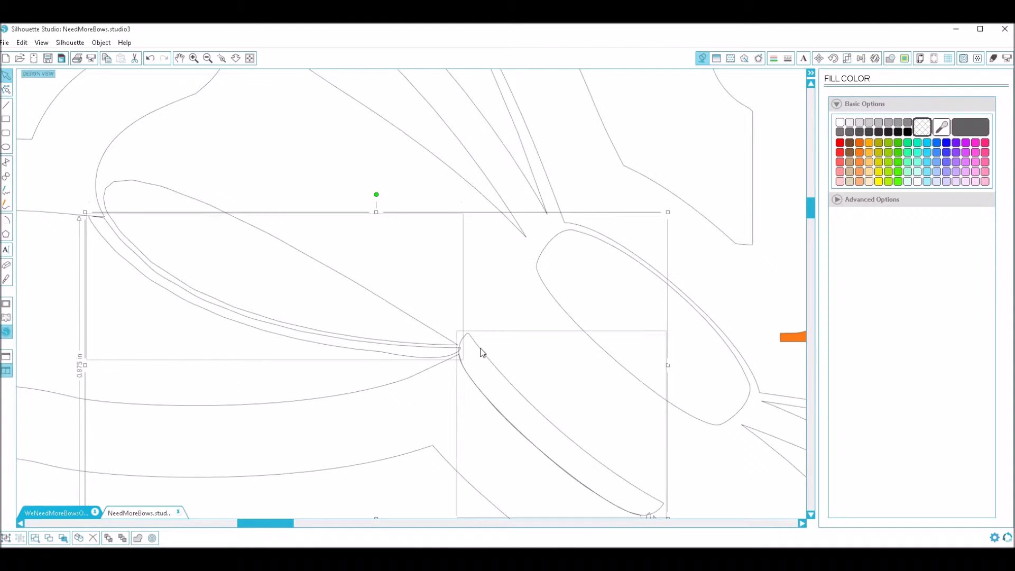
pyautogui.keyDown('shift'); pyautogui.click(437, 334); pyautogui.keyUp('shift')
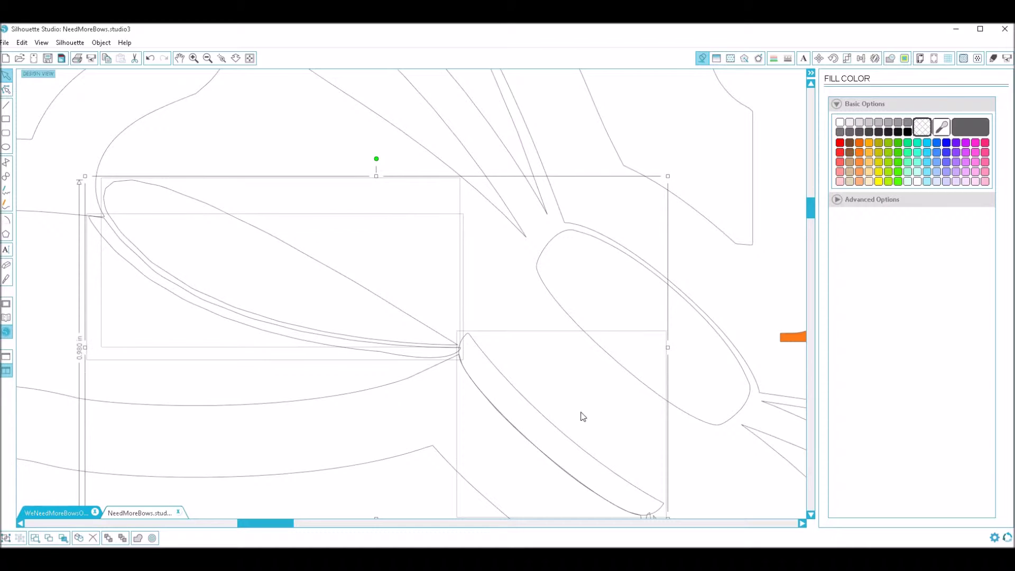
pyautogui.moveTo(671, 514); pyautogui.dragTo(425, 349)
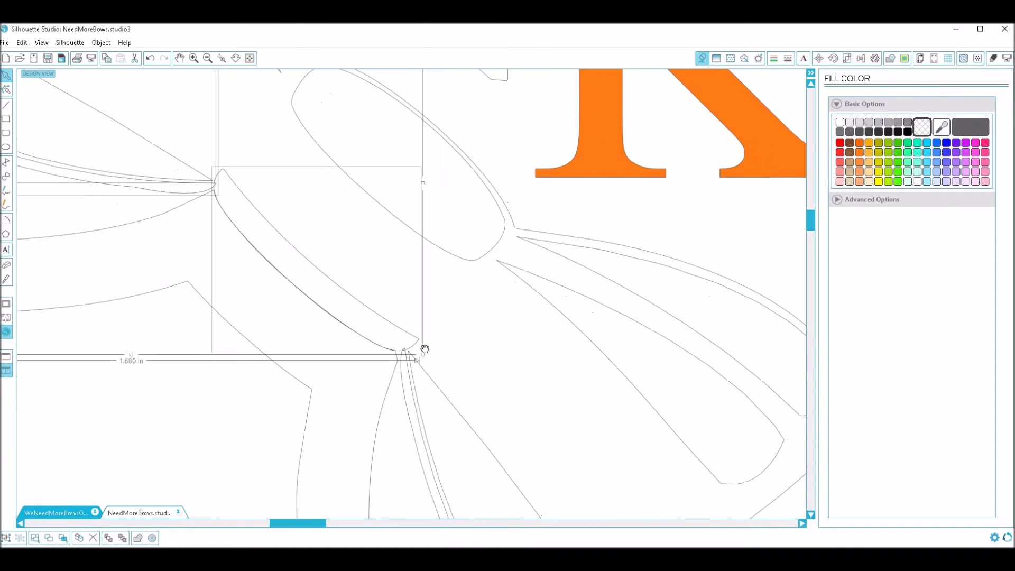
pyautogui.click(472, 431)
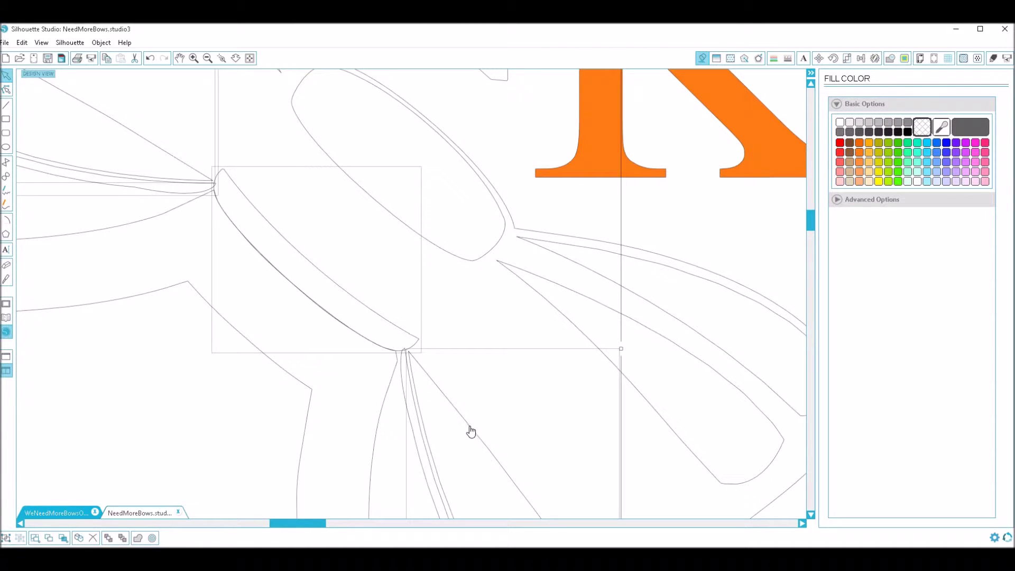
pyautogui.click(401, 378)
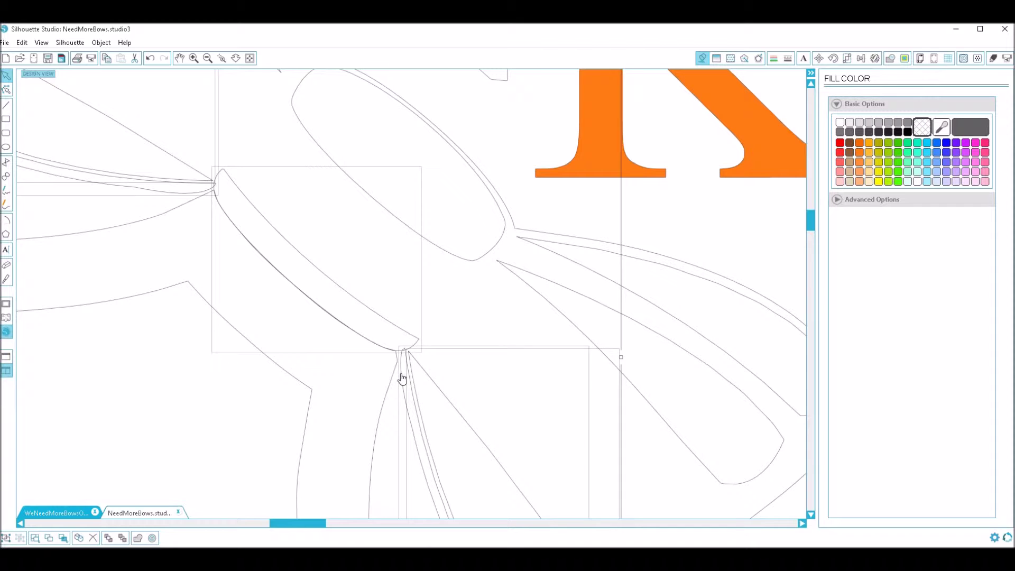
pyautogui.click(840, 133)
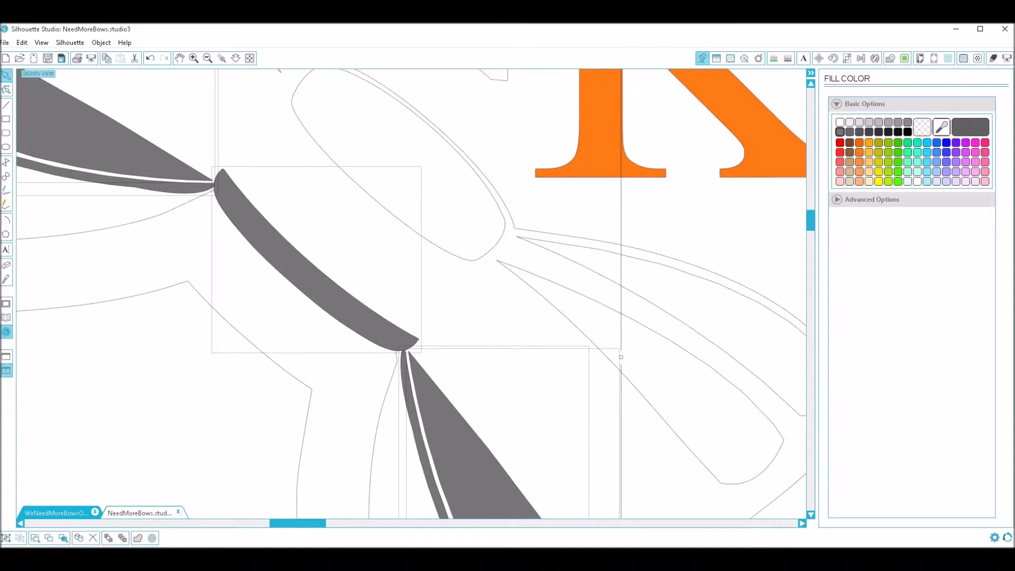
# Step: Try to make the five grey shadow shapes of the bow a compound path
pyautogui.rightClick(403, 344)
pyautogui.click(445, 282)
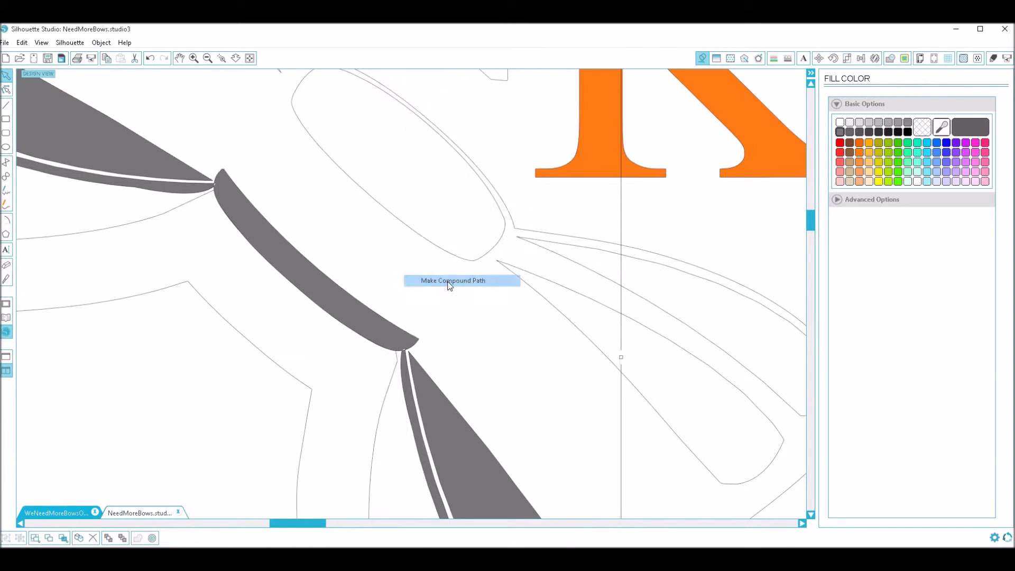
pyautogui.click(194, 58)
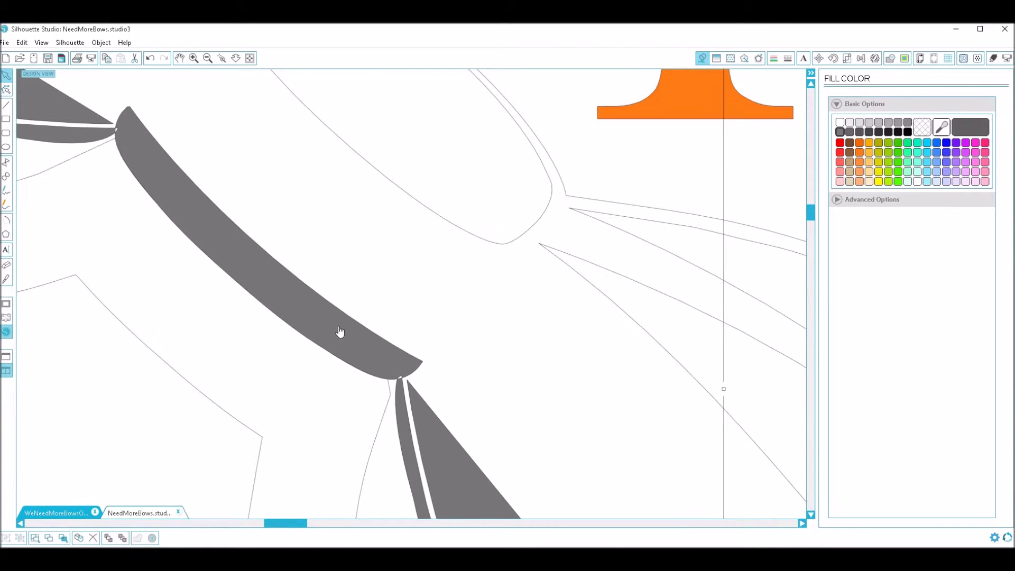
pyautogui.press('i')
pyautogui.scroll(-3, 119, 131)
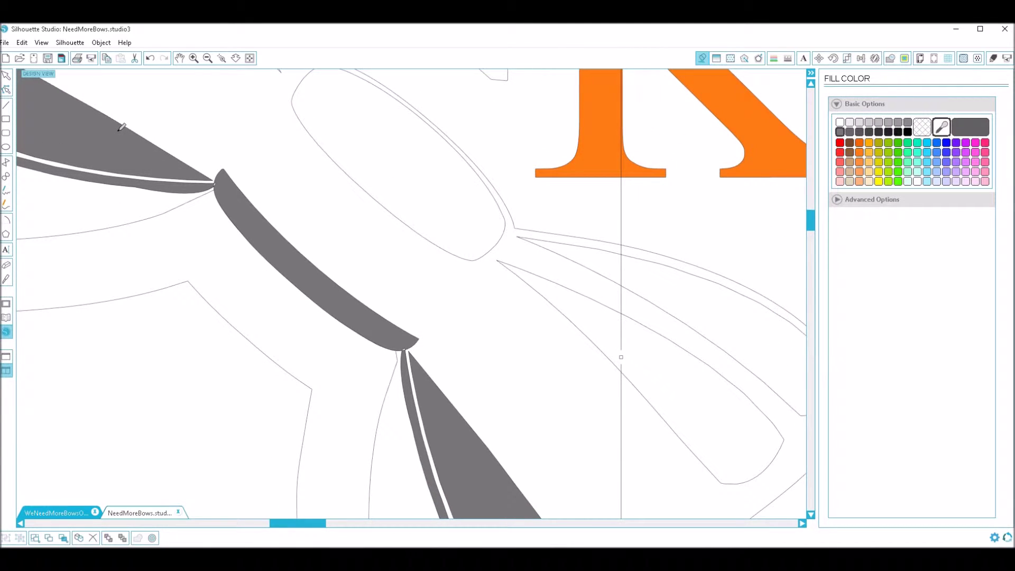
pyautogui.hotkey('ctrl', 'z')
pyautogui.rightClick(119, 131)
pyautogui.click(138, 141)
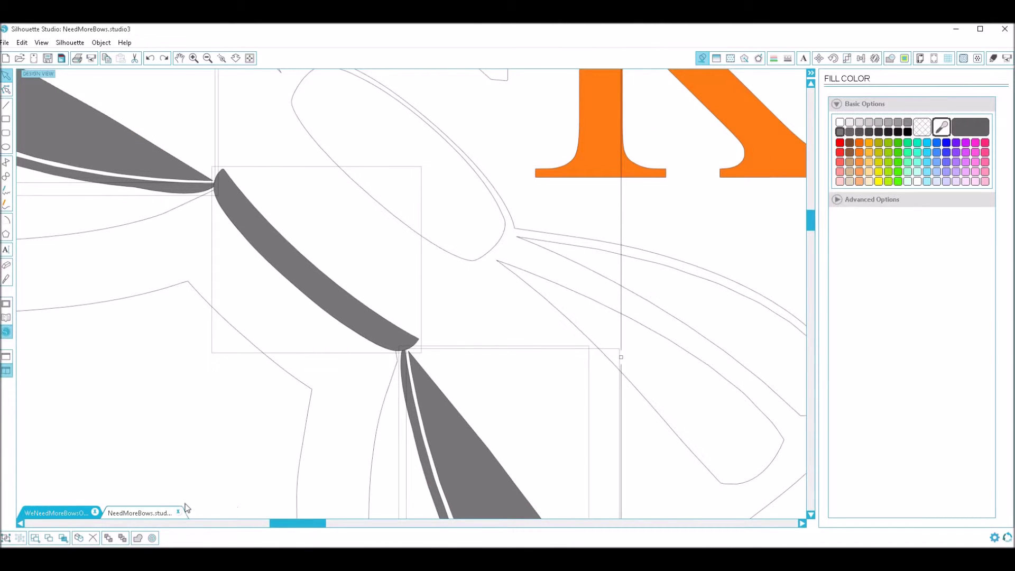
# Step: Try welding the bow's shadow shapes, filling the rims and knot edge with red
pyautogui.click(138, 539)
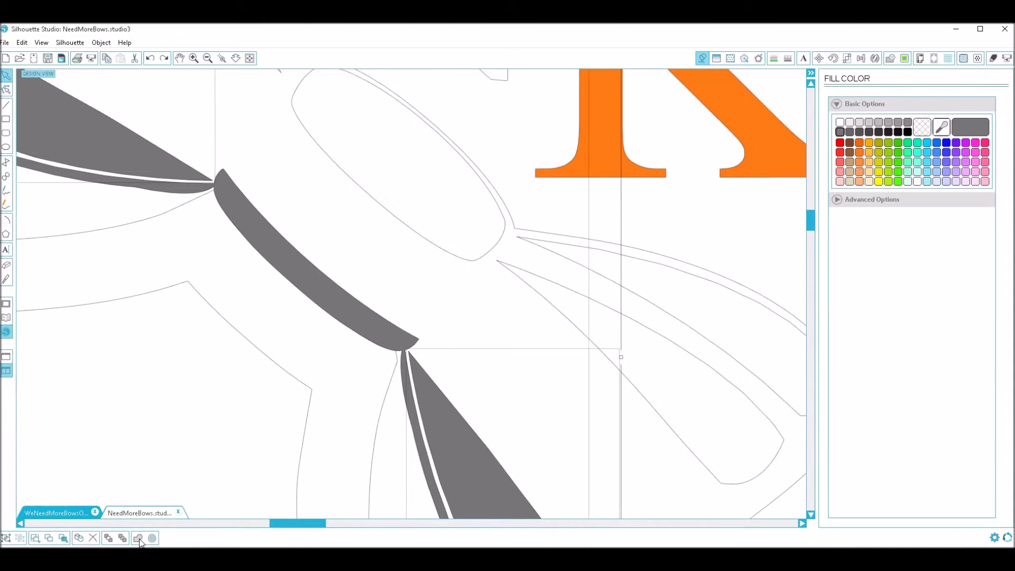
pyautogui.rightClick(306, 269)
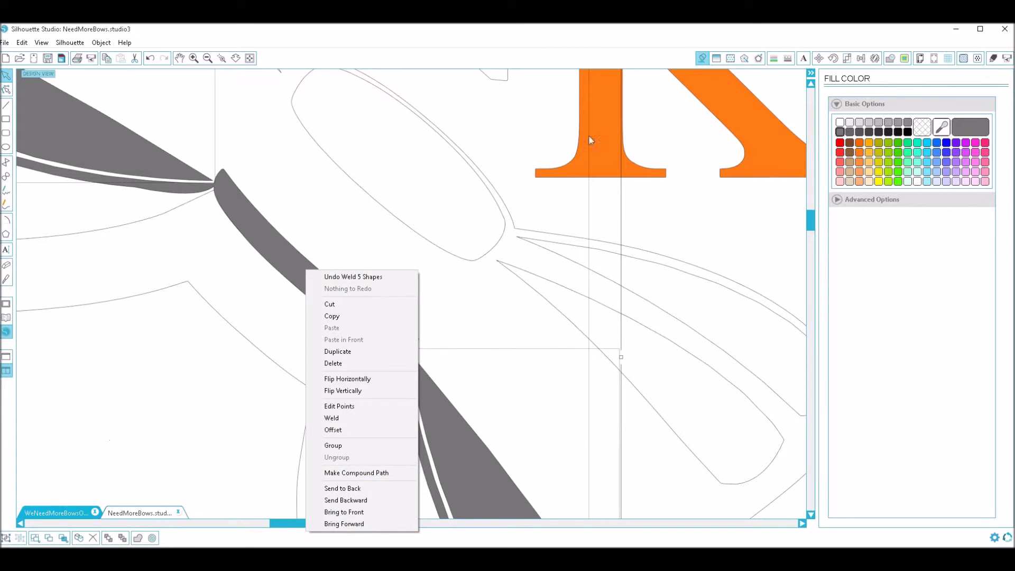
pyautogui.click(212, 353)
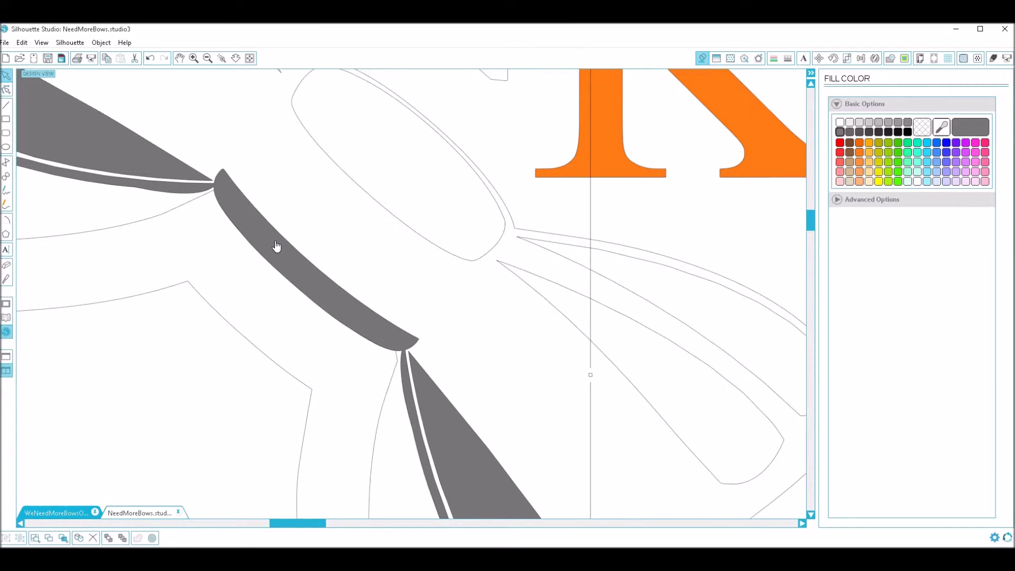
pyautogui.click(841, 145)
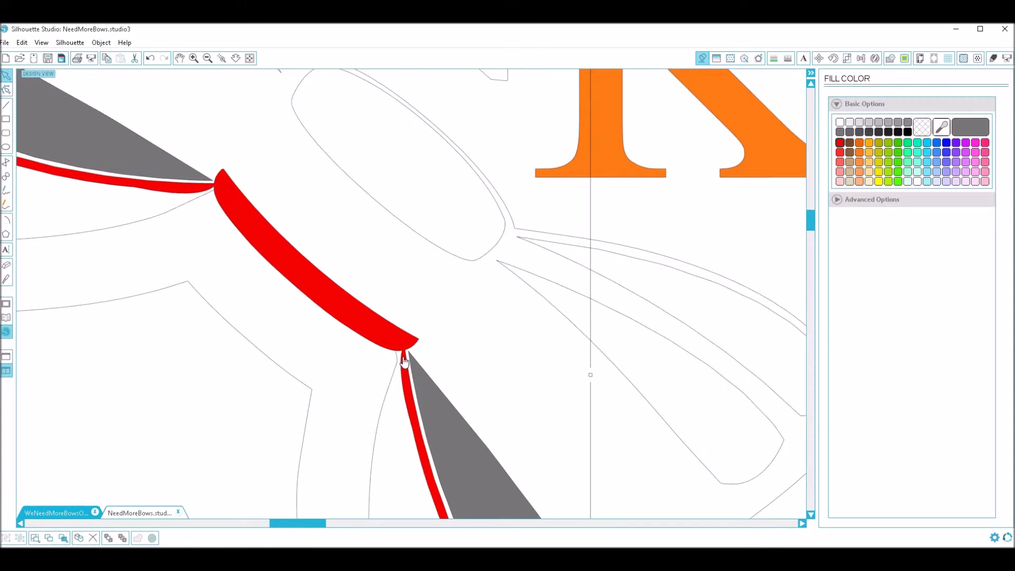
pyautogui.click(141, 165)
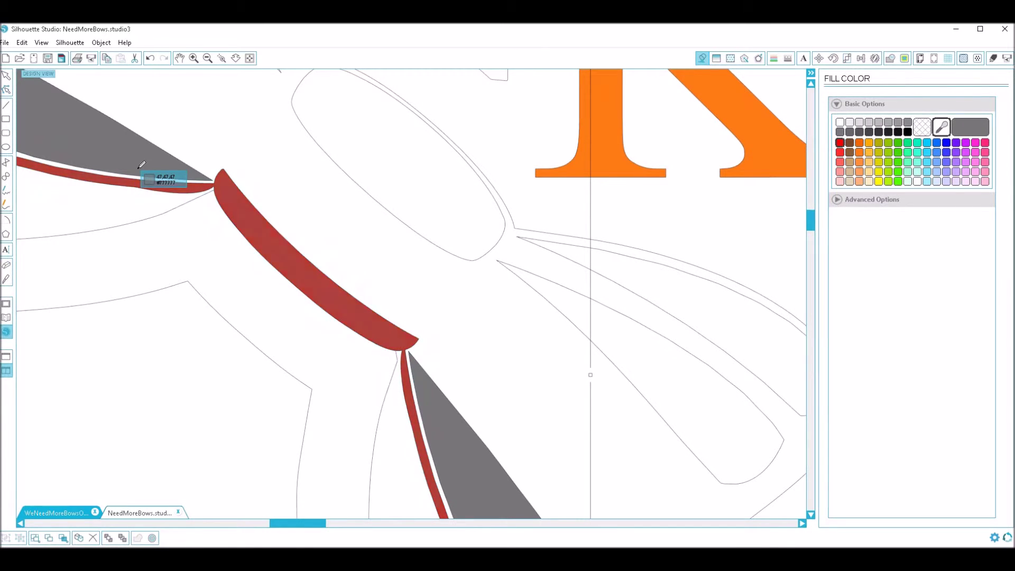
pyautogui.hotkey('ctrl', 'z')
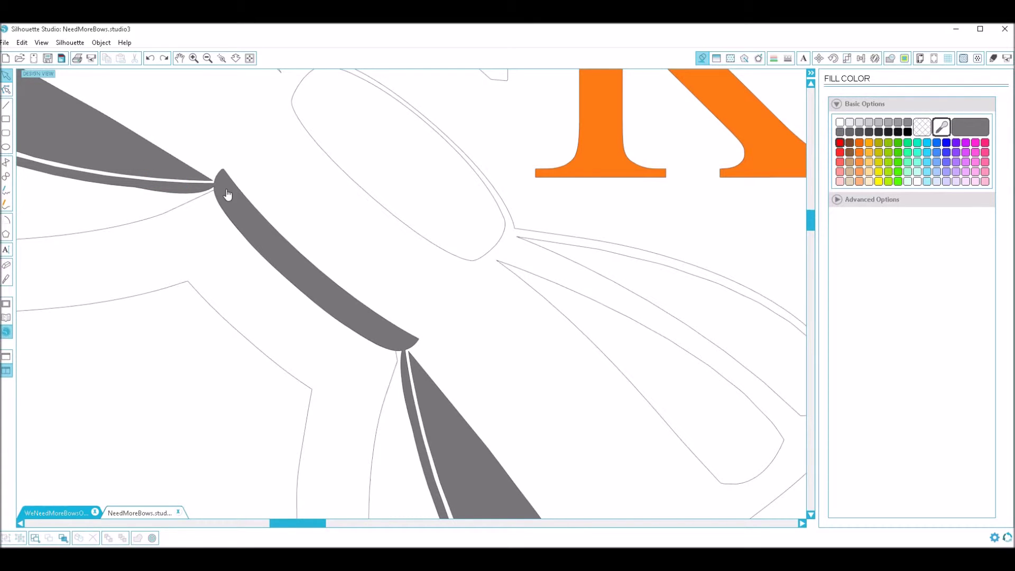
# Step: Try to make the knot edge, rims and upper inner loop a compound path and fill it with light orange
pyautogui.click(227, 195)
pyautogui.rightClick(152, 167)
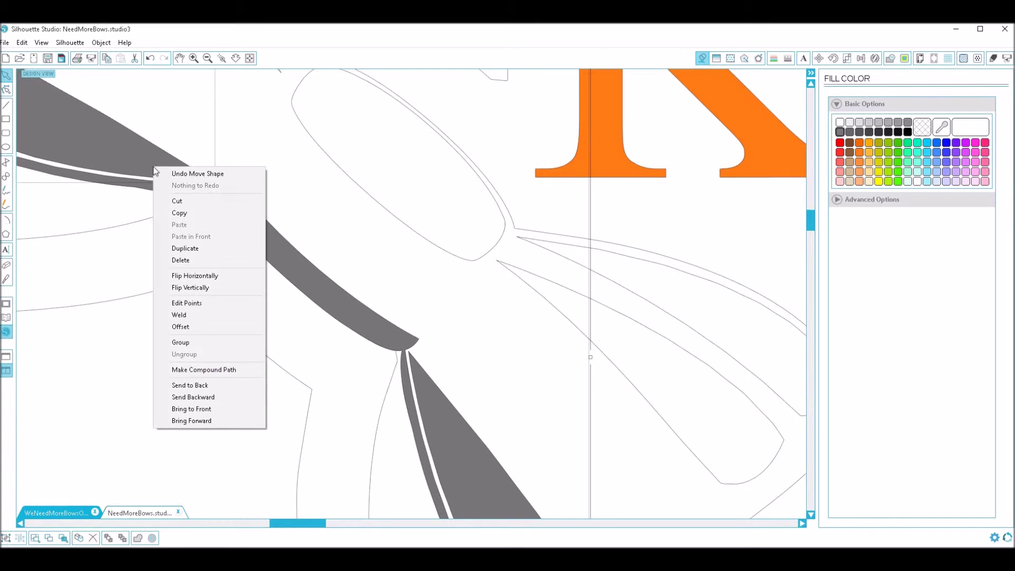
pyautogui.click(235, 370)
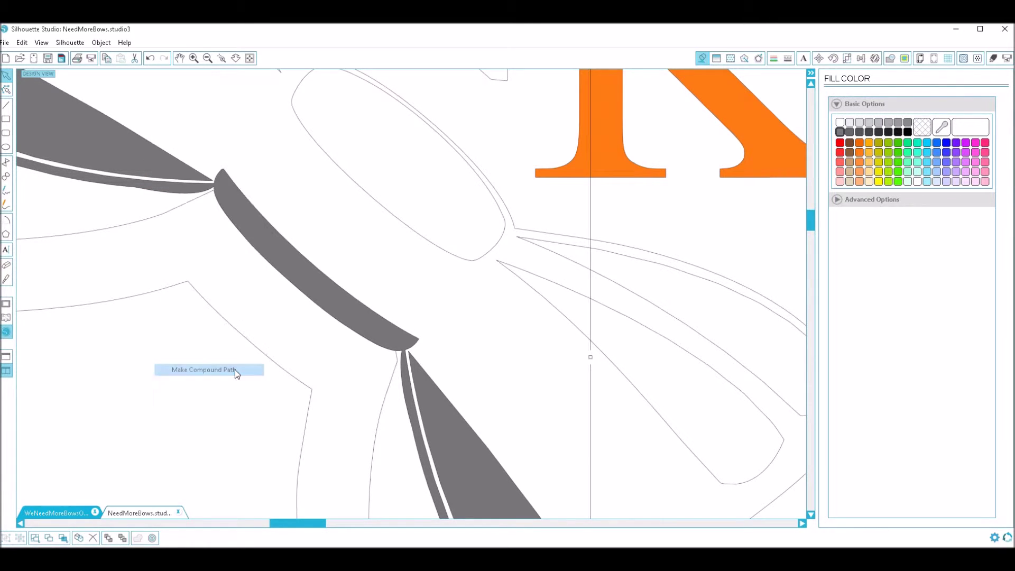
pyautogui.click(859, 162)
pyautogui.click(941, 127)
pyautogui.click(449, 433)
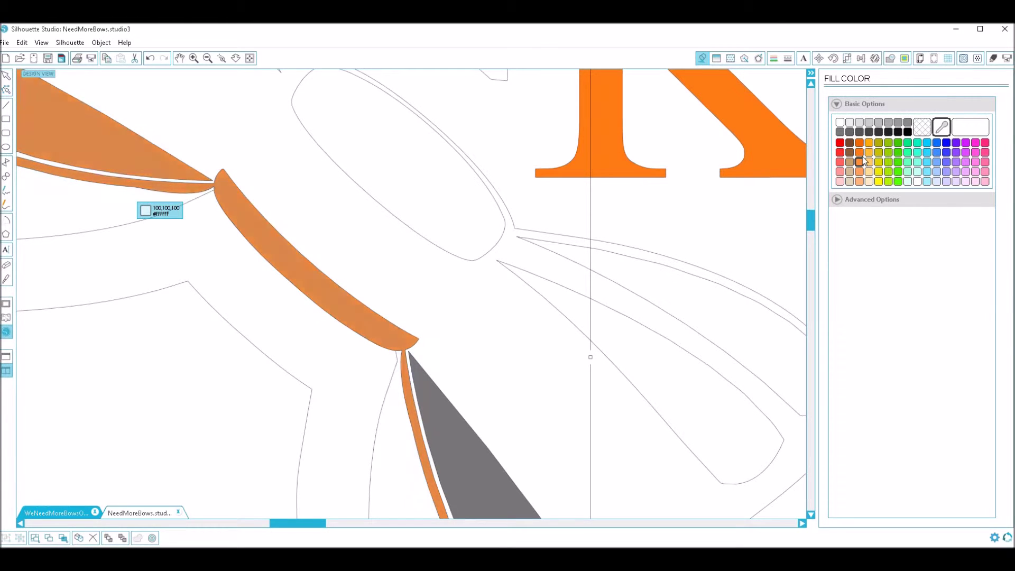
pyautogui.click(147, 210)
# Step: Make all five shadow shapes of the bow one compound path, including the lower inner loop, and fill it with dark orange
pyautogui.keyDown('shift'); pyautogui.click(448, 456); pyautogui.keyUp('shift')
pyautogui.rightClick(446, 452)
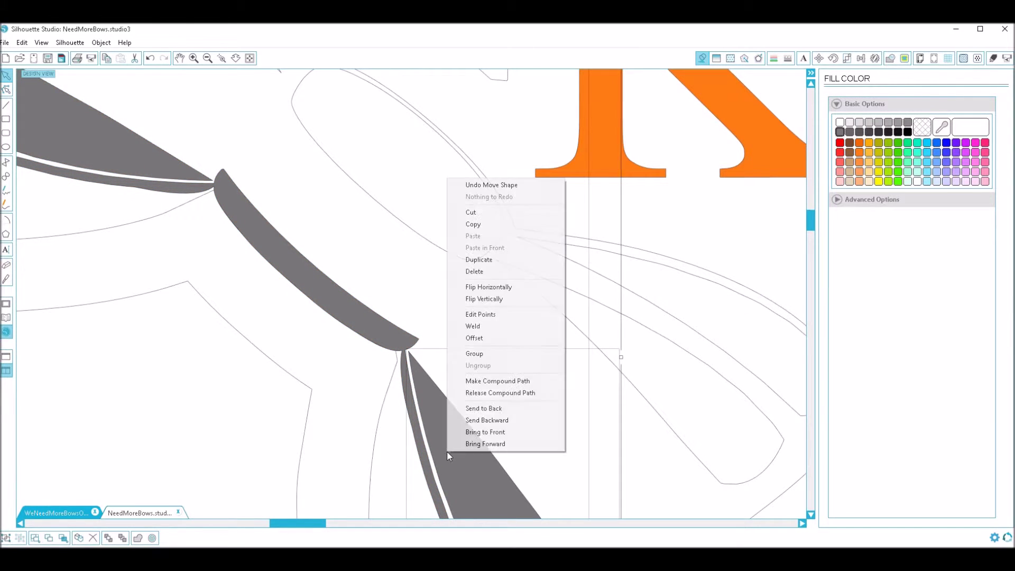
pyautogui.click(392, 324)
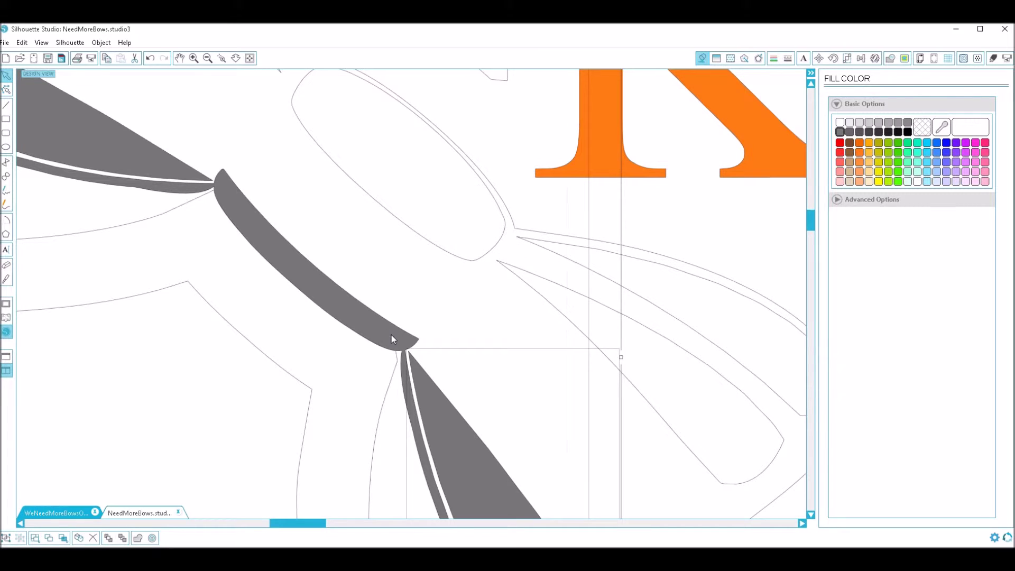
pyautogui.click(434, 405)
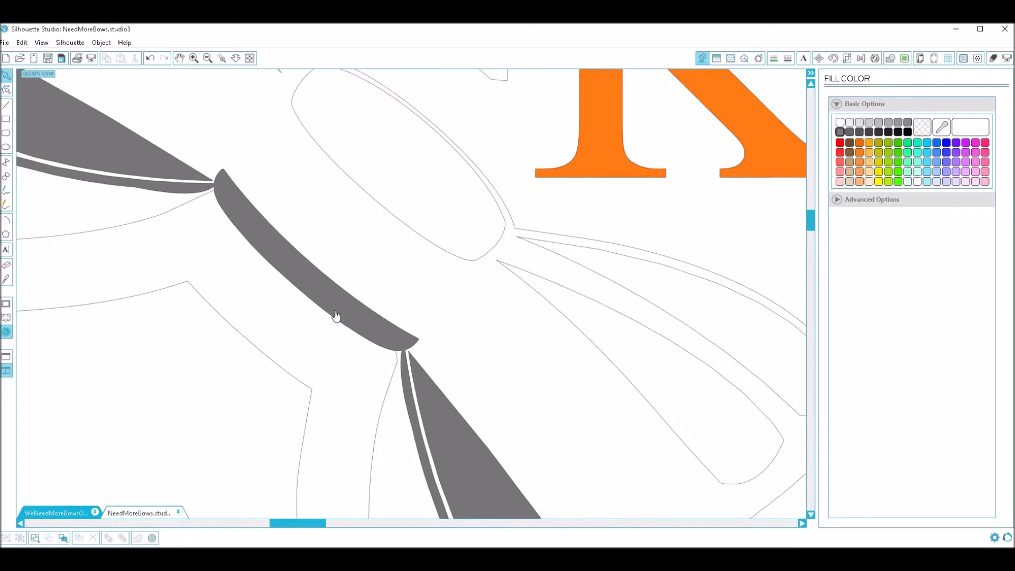
pyautogui.click(441, 448)
pyautogui.rightClick(441, 448)
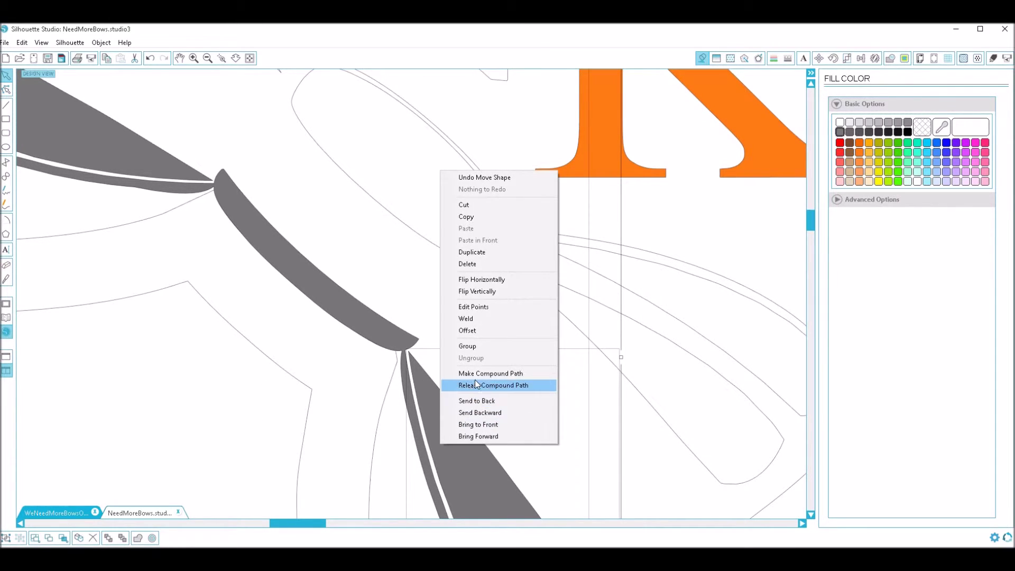
pyautogui.click(475, 385)
pyautogui.click(861, 162)
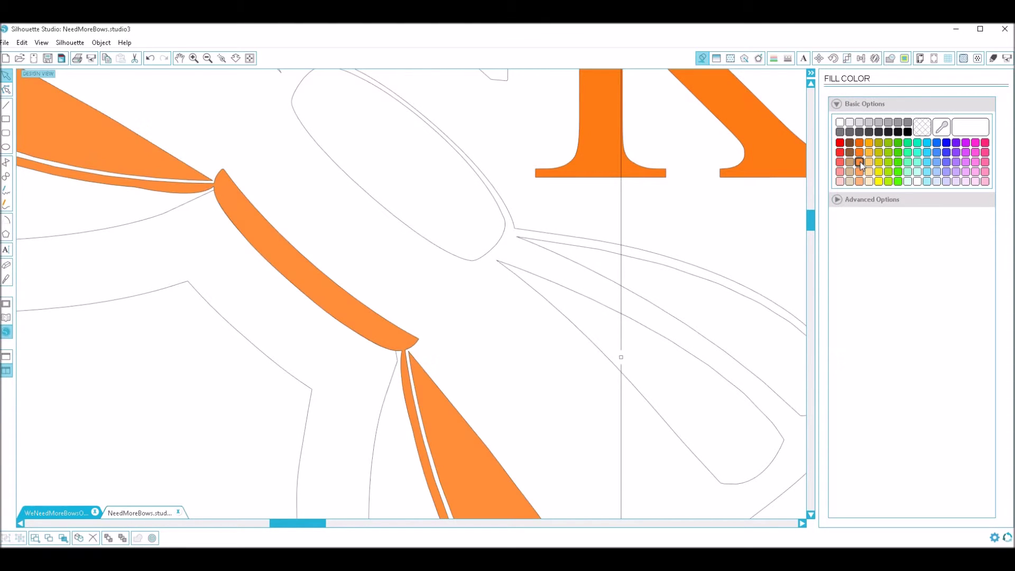
pyautogui.click(860, 143)
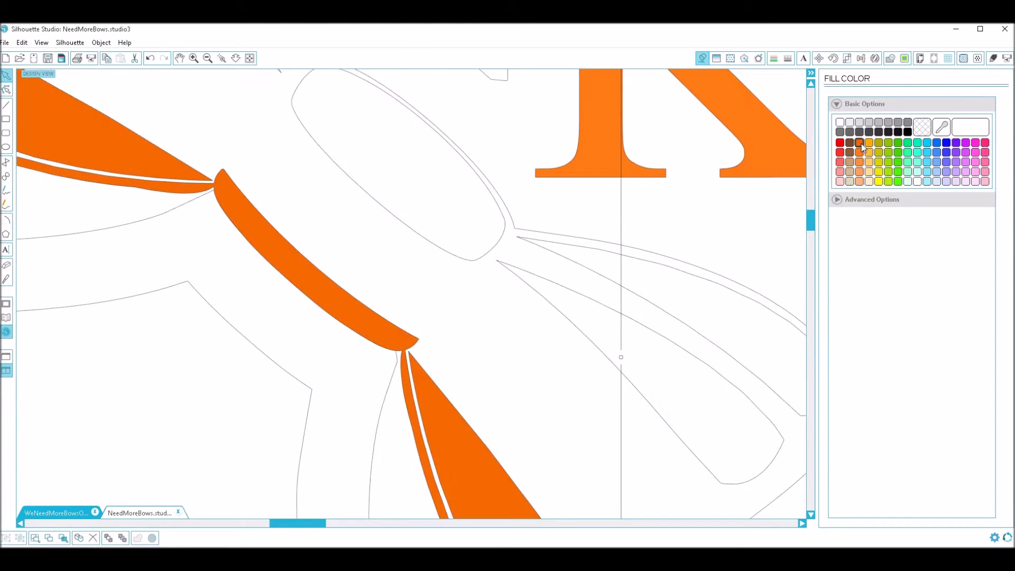
# Step: Fill the main body of the bow, with its loops and tails, with light orange and clear the selection
pyautogui.click(210, 59)
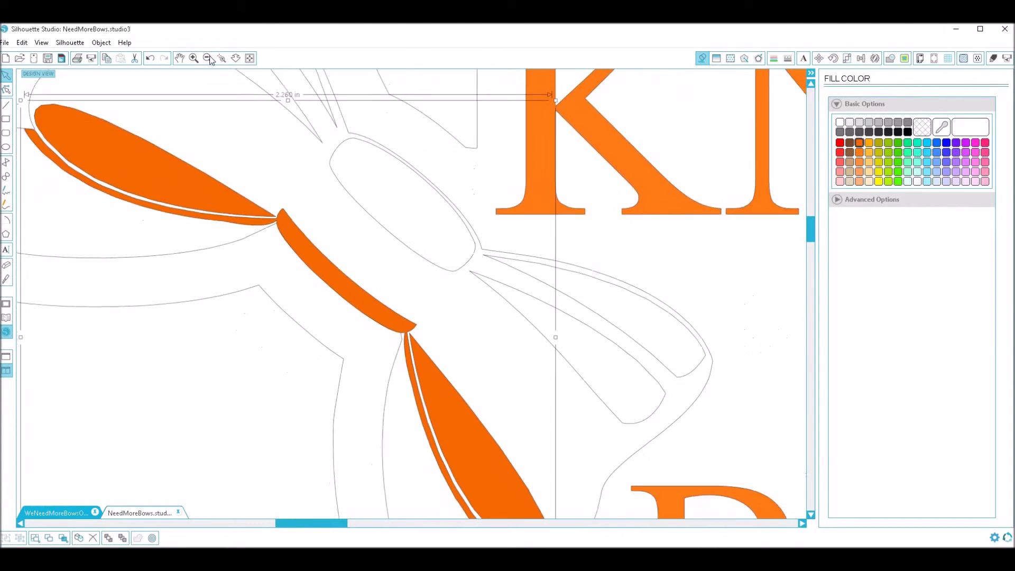
pyautogui.click(208, 137)
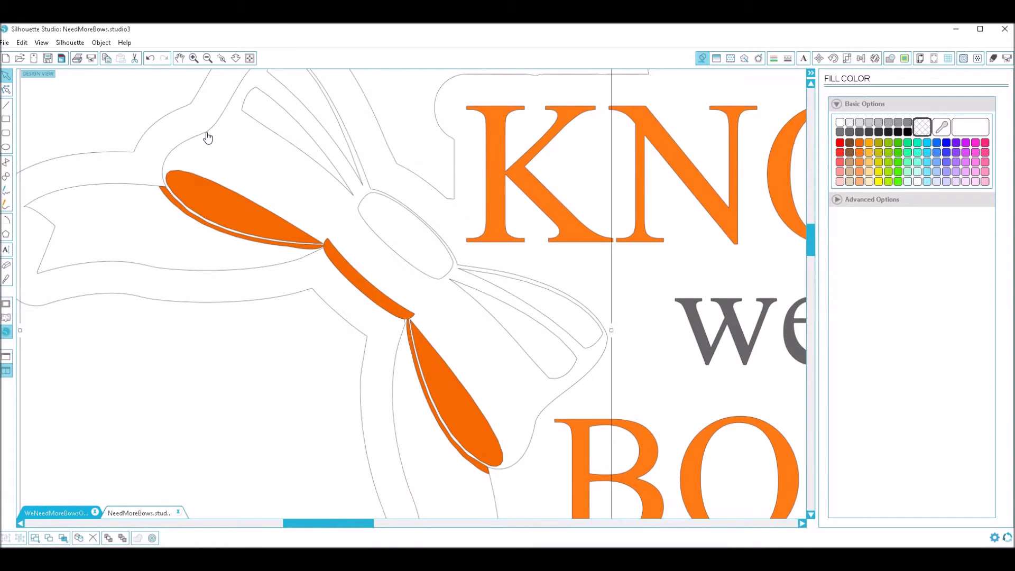
pyautogui.click(859, 166)
pyautogui.click(173, 458)
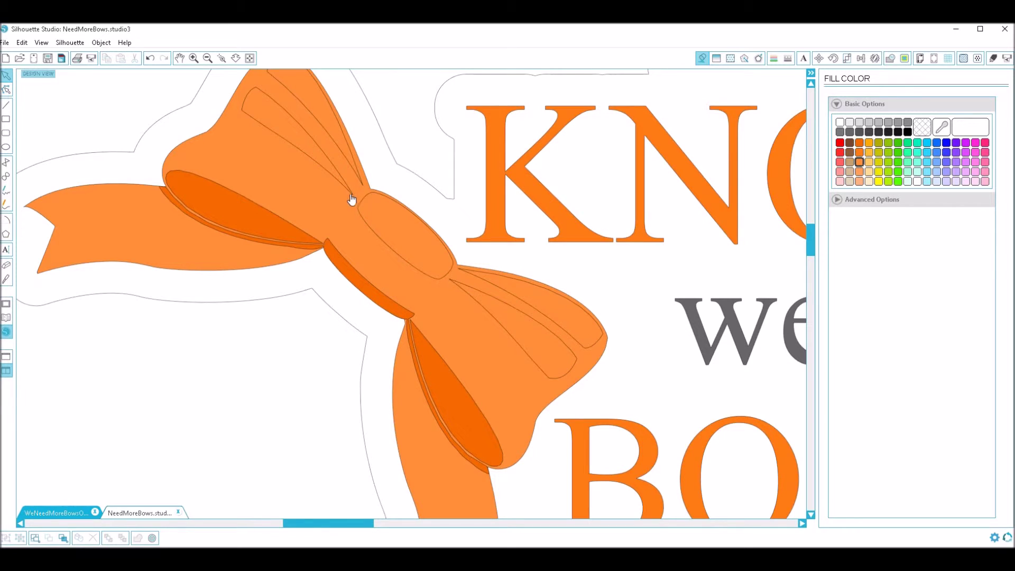
# Step: Make the bow's five highlight shapes, on the knot and upper loops, one compound path and fill it with pale orange
pyautogui.click(353, 200)
pyautogui.click(365, 191)
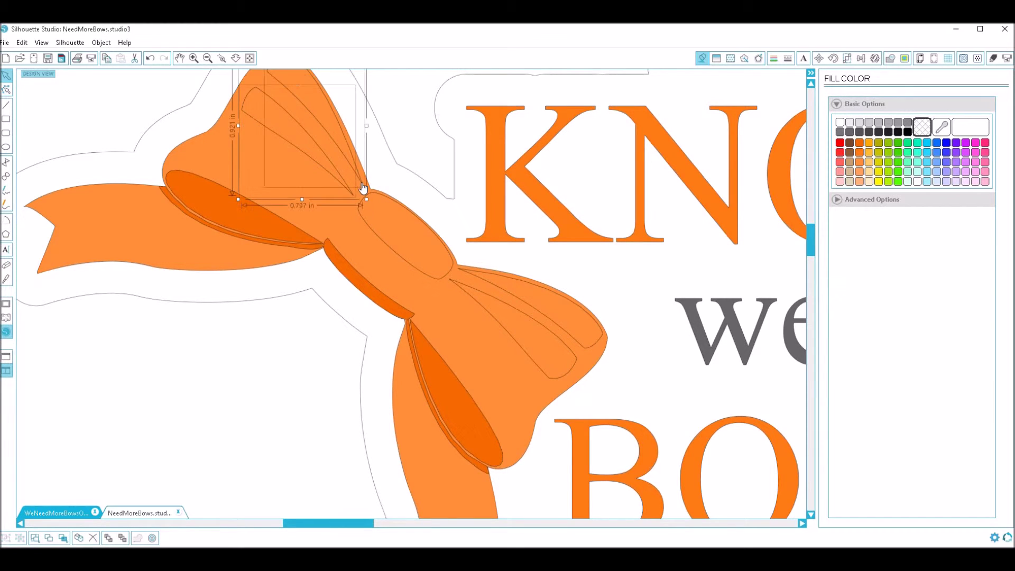
pyautogui.keyDown('shift'); pyautogui.click(376, 200); pyautogui.keyUp('shift')
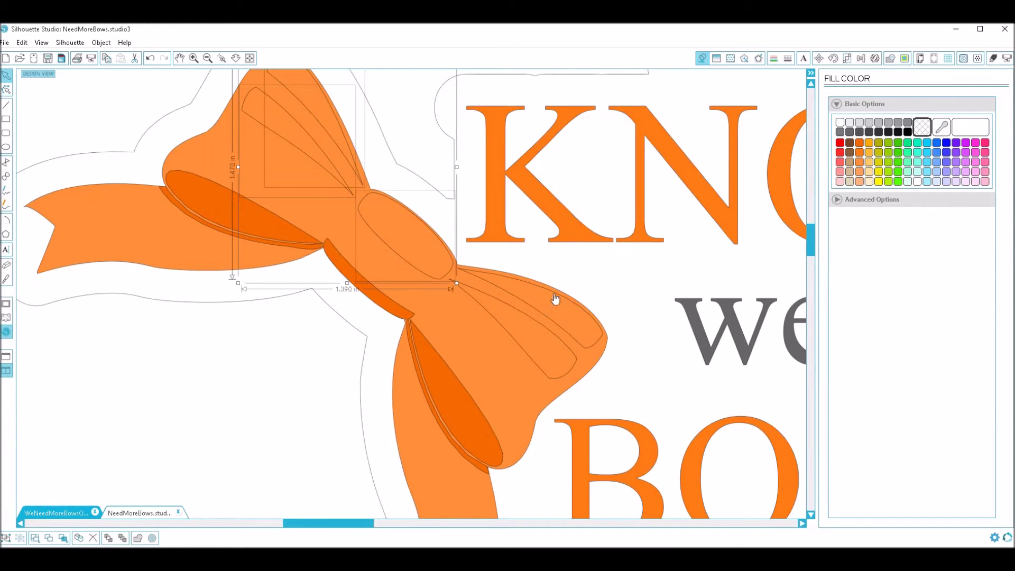
pyautogui.keyDown('shift'); pyautogui.click(556, 297); pyautogui.keyUp('shift')
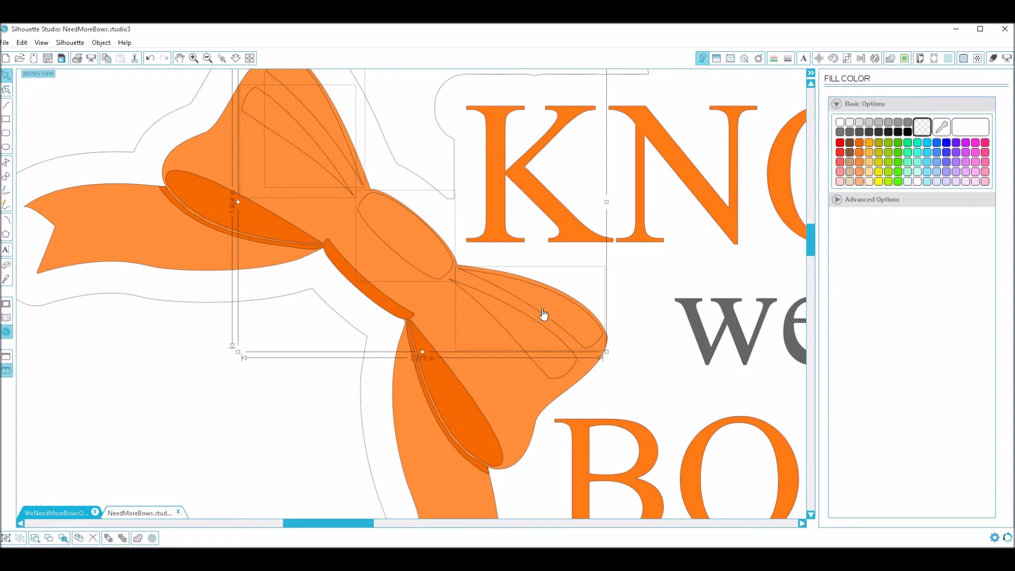
pyautogui.click(548, 335)
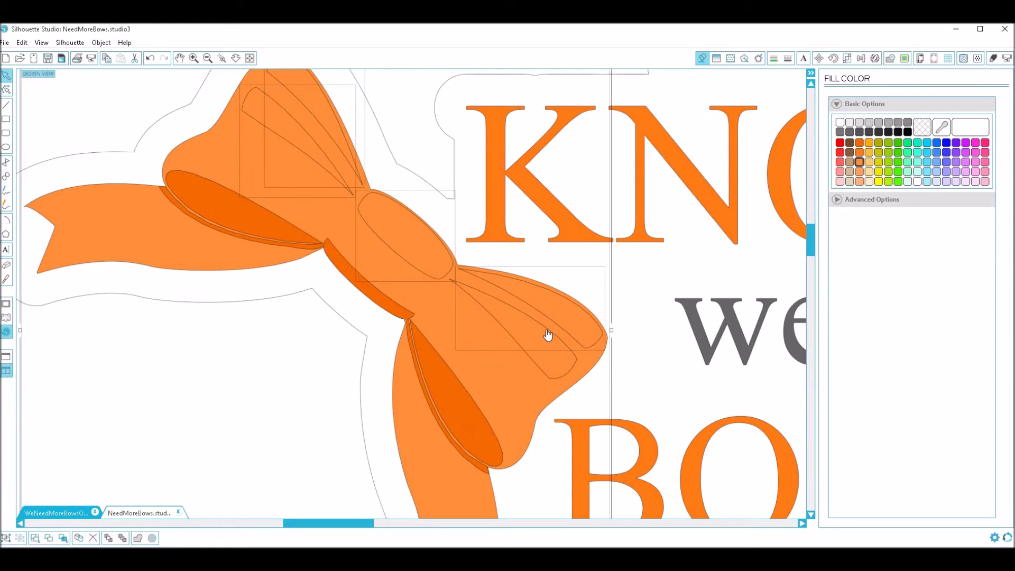
pyautogui.rightClick(547, 329)
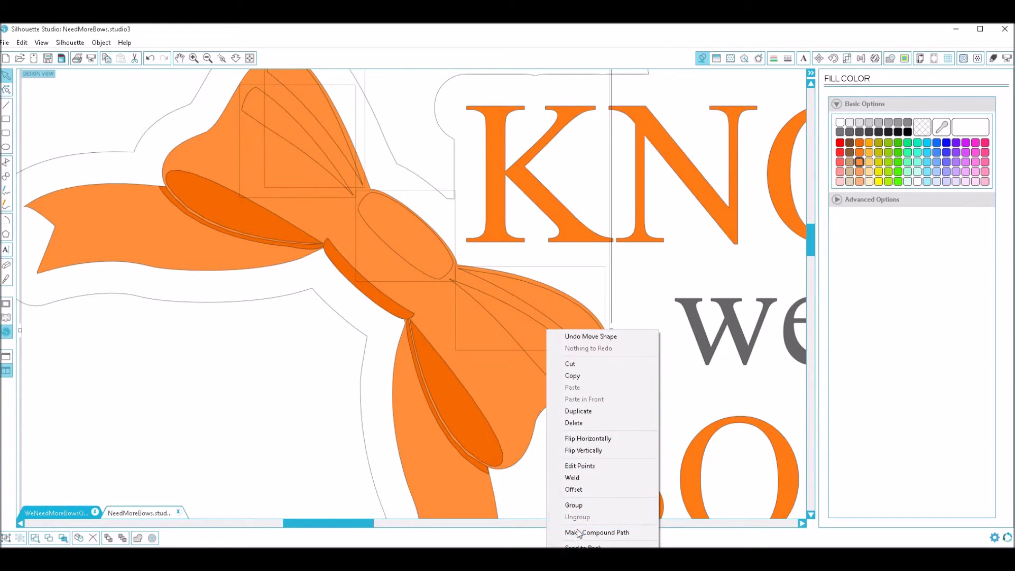
pyautogui.keyDown('shift'); pyautogui.click(489, 379); pyautogui.keyUp('shift')
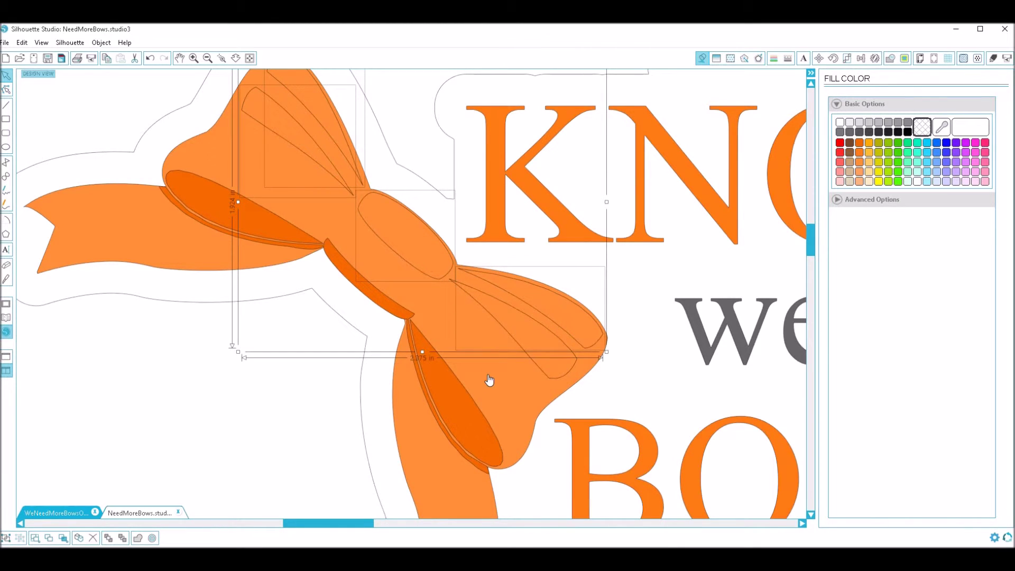
pyautogui.click(548, 376)
pyautogui.rightClick(547, 377)
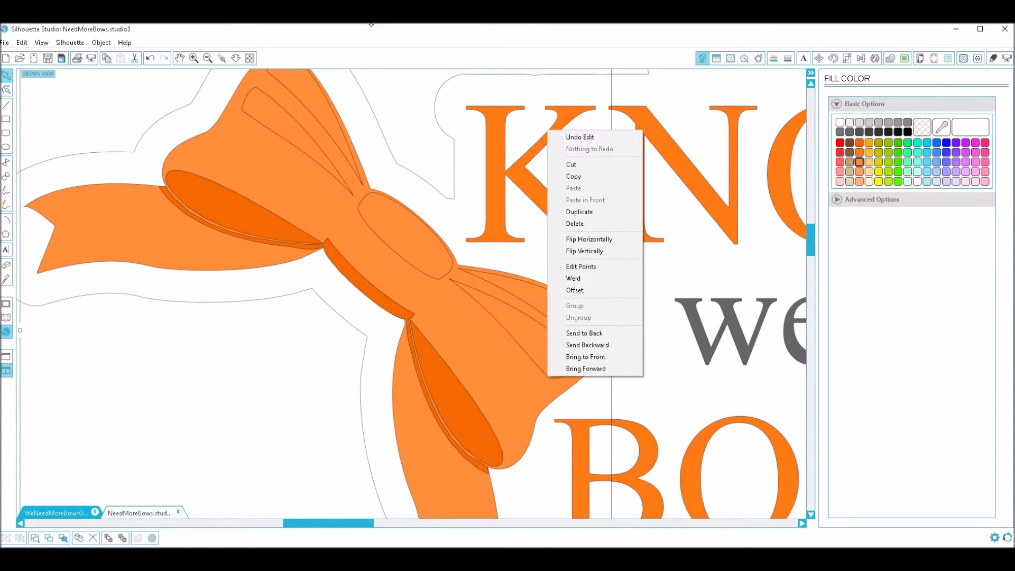
pyautogui.click(941, 127)
pyautogui.click(473, 377)
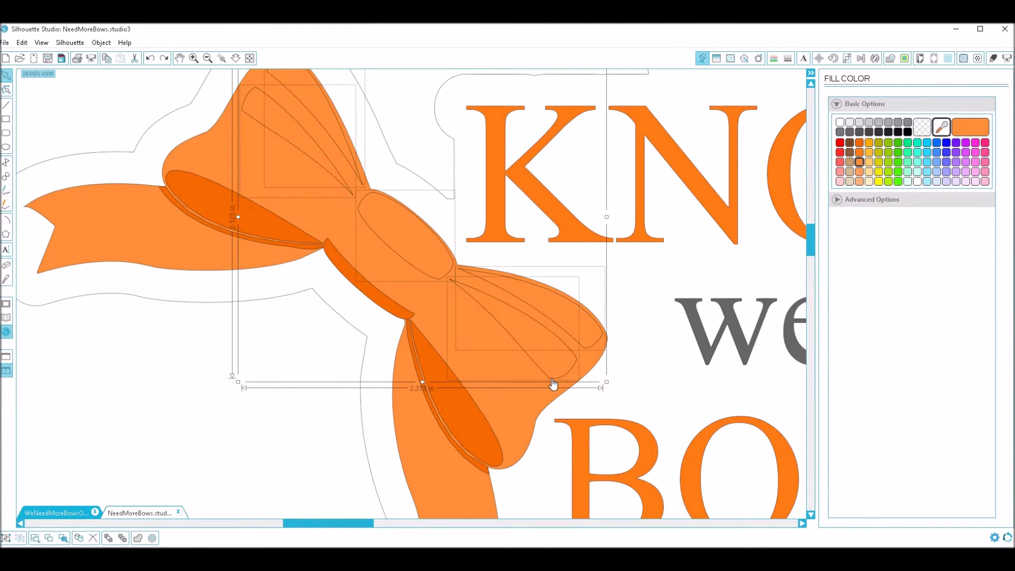
pyautogui.rightClick(553, 379)
pyautogui.click(596, 319)
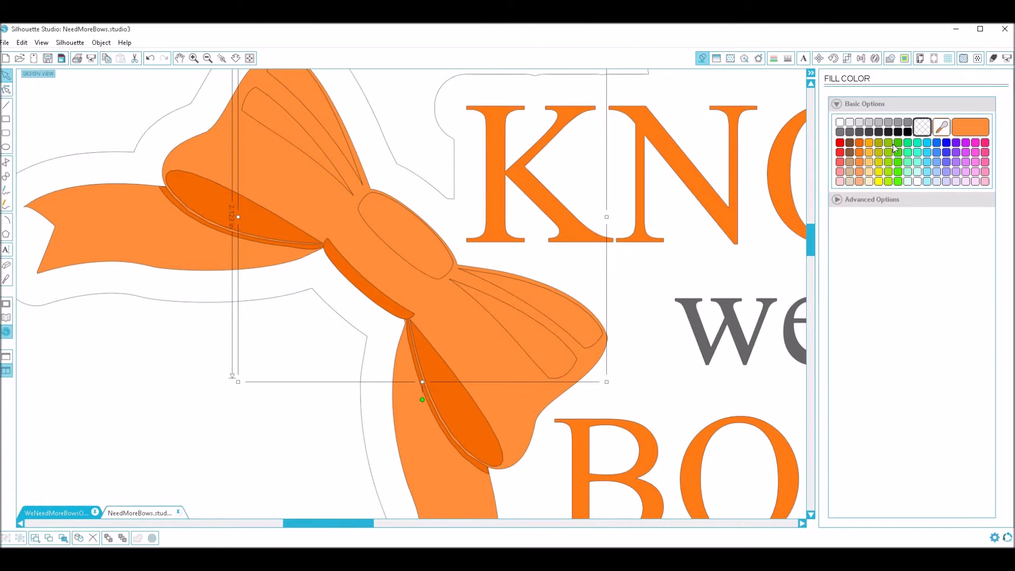
pyautogui.click(869, 181)
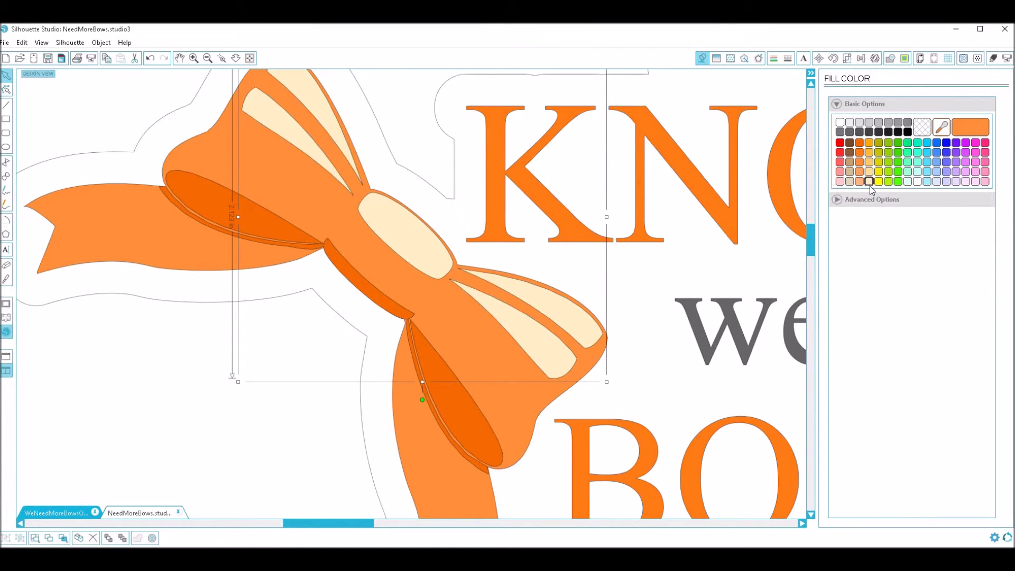
# Step: Set the line color of the bow's body, shadow and highlight shapes to transparent
pyautogui.click(255, 169)
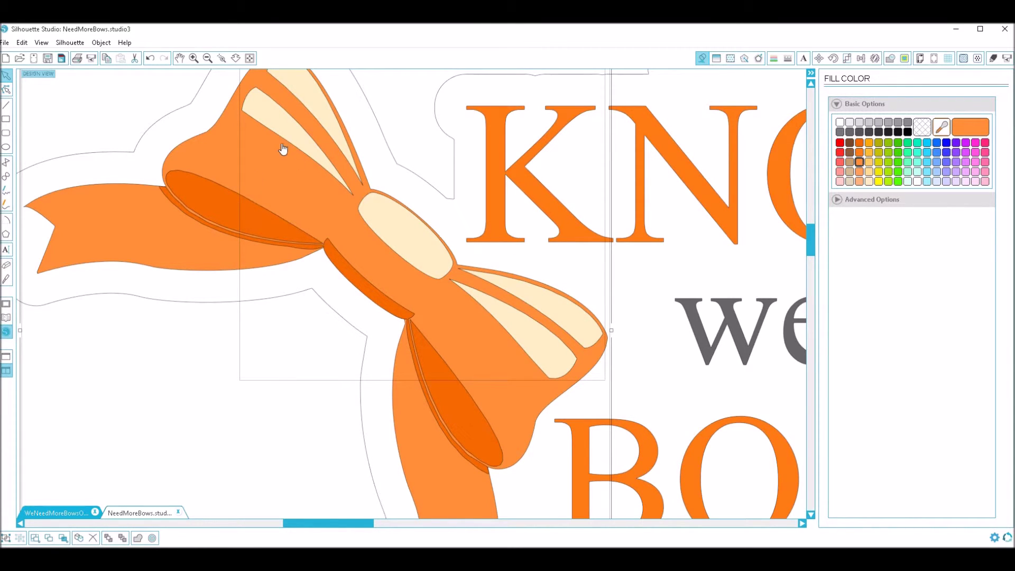
pyautogui.click(295, 448)
pyautogui.click(286, 137)
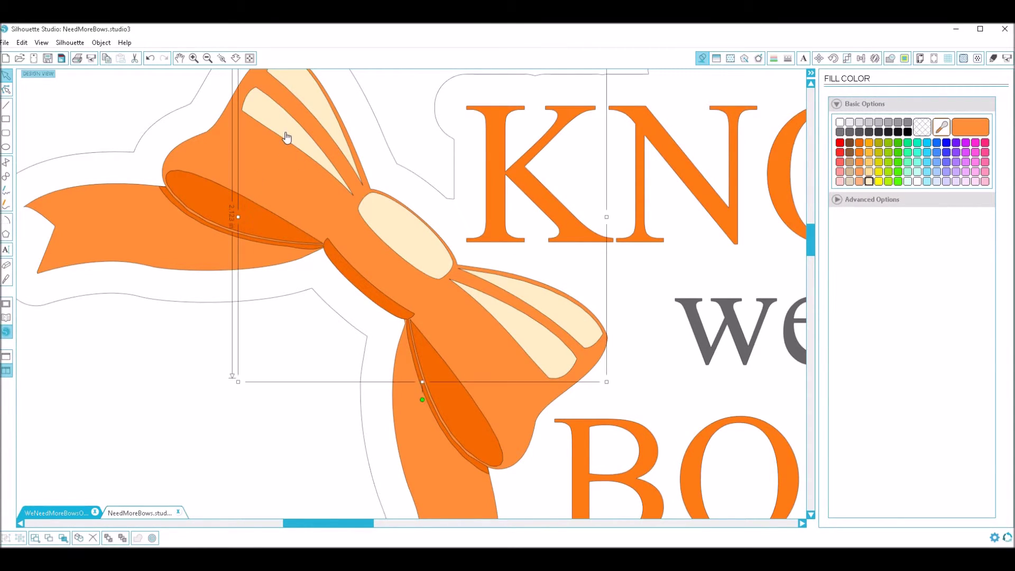
pyautogui.click(279, 208)
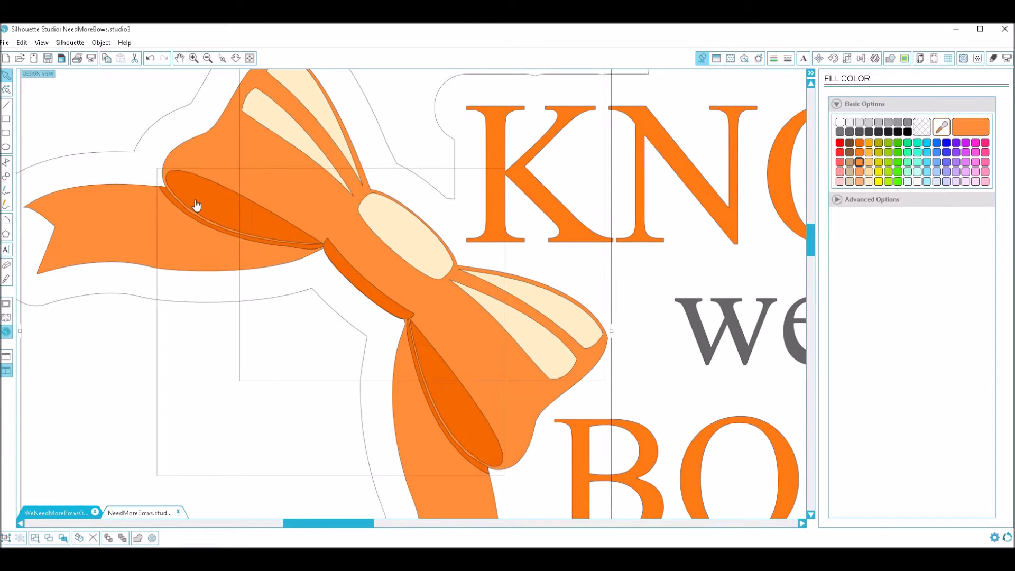
pyautogui.press('i')
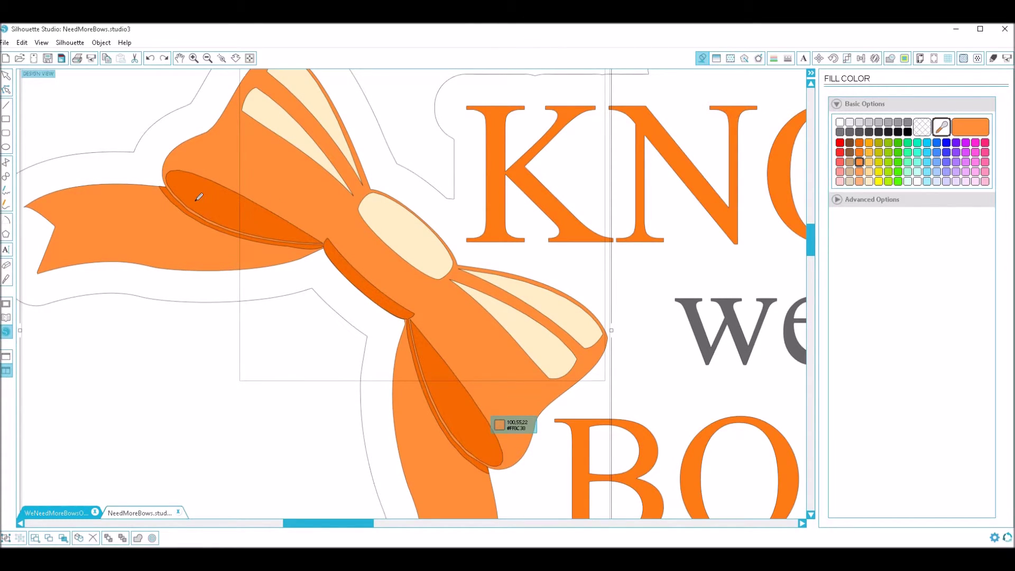
pyautogui.hotkey('ctrl', 'z')
pyautogui.keyDown('shift'); pyautogui.click(206, 204); pyautogui.keyUp('shift')
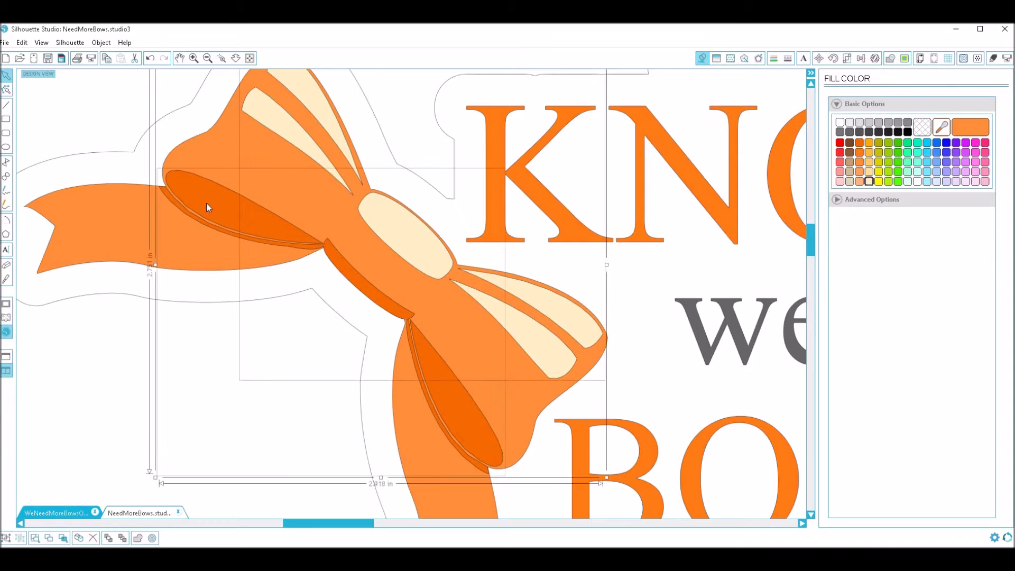
pyautogui.click(207, 151)
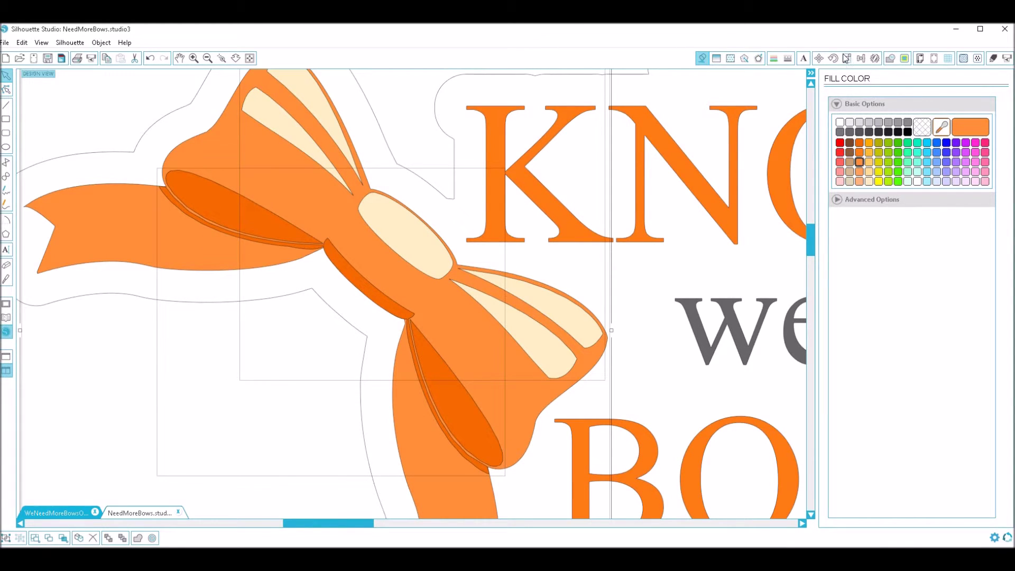
pyautogui.click(774, 60)
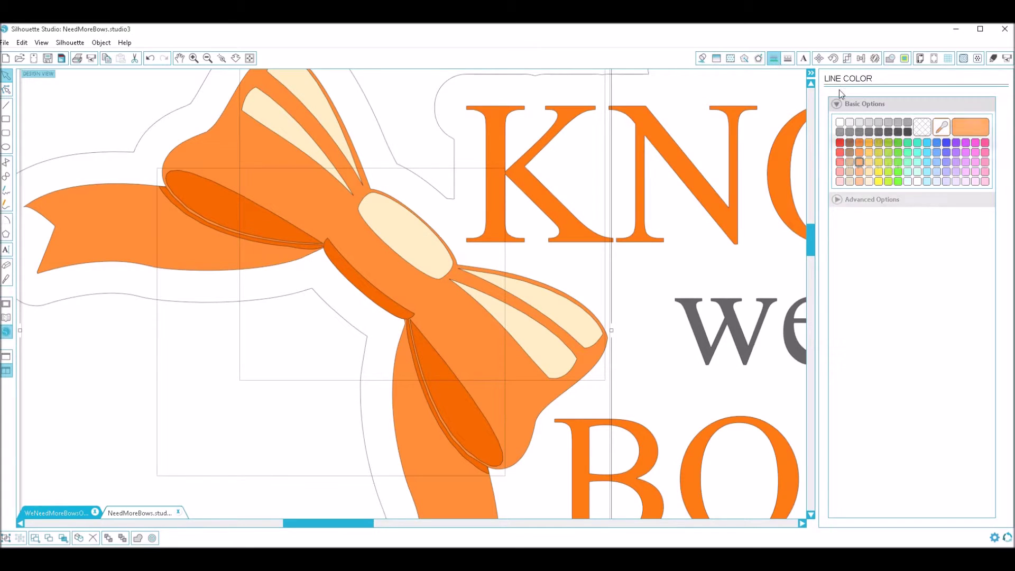
pyautogui.click(922, 127)
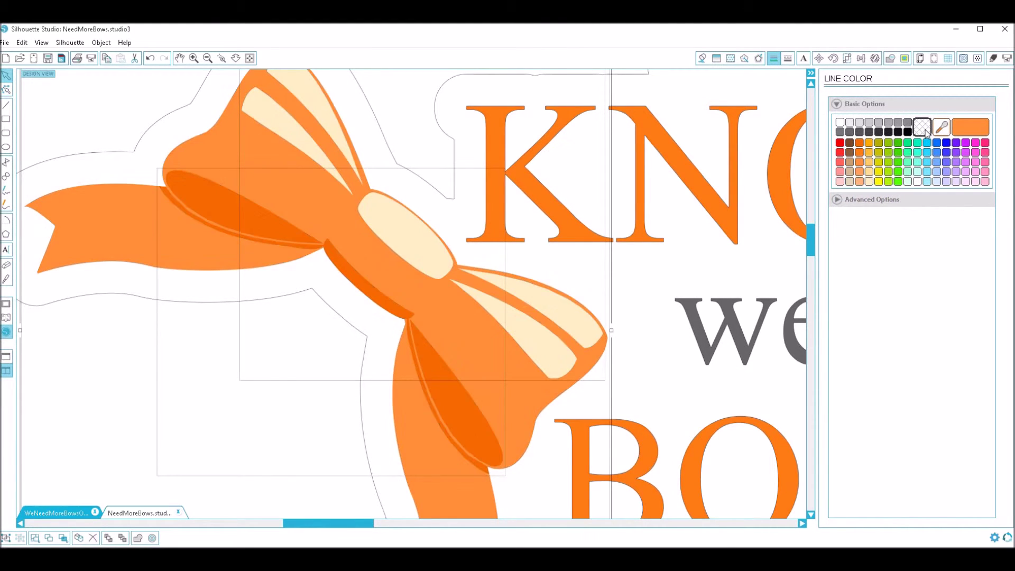
# Step: Color the second bow without outlines, filling its highlights with pale orange and its main body with light orange
pyautogui.click(209, 57)
pyautogui.click(209, 58)
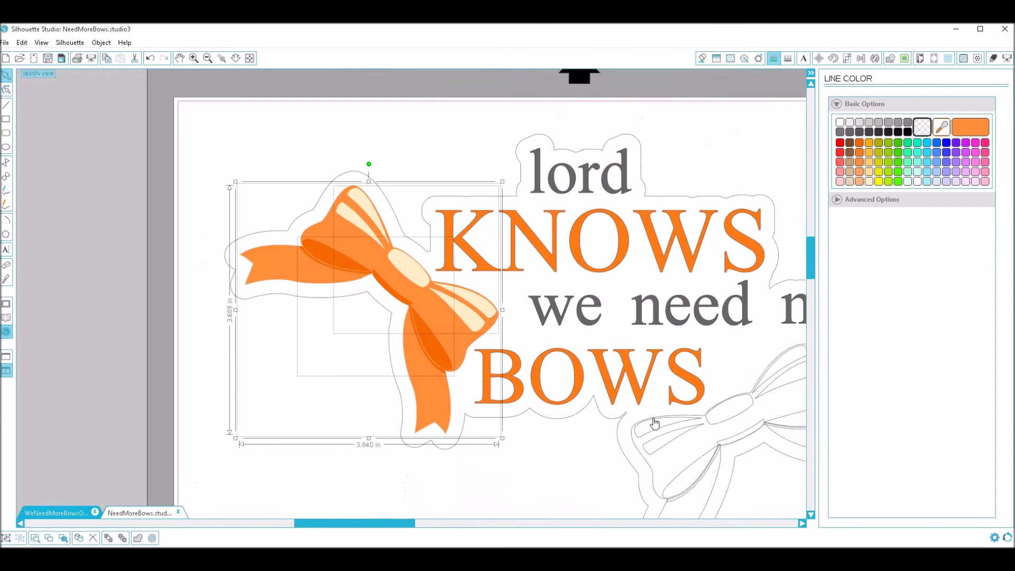
pyautogui.press('space')
pyautogui.moveTo(565, 364); pyautogui.dragTo(343, 299)
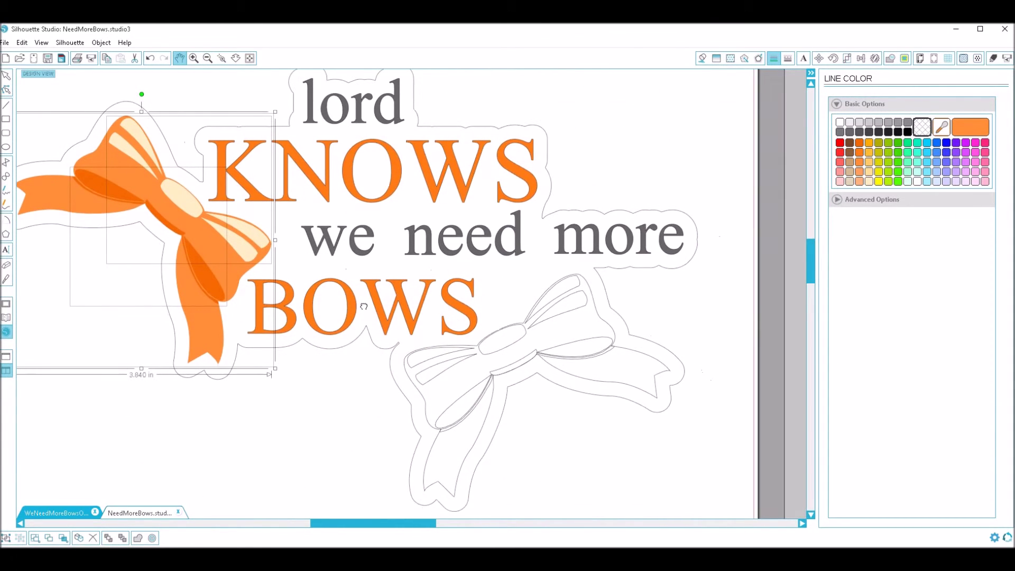
pyautogui.click(194, 58)
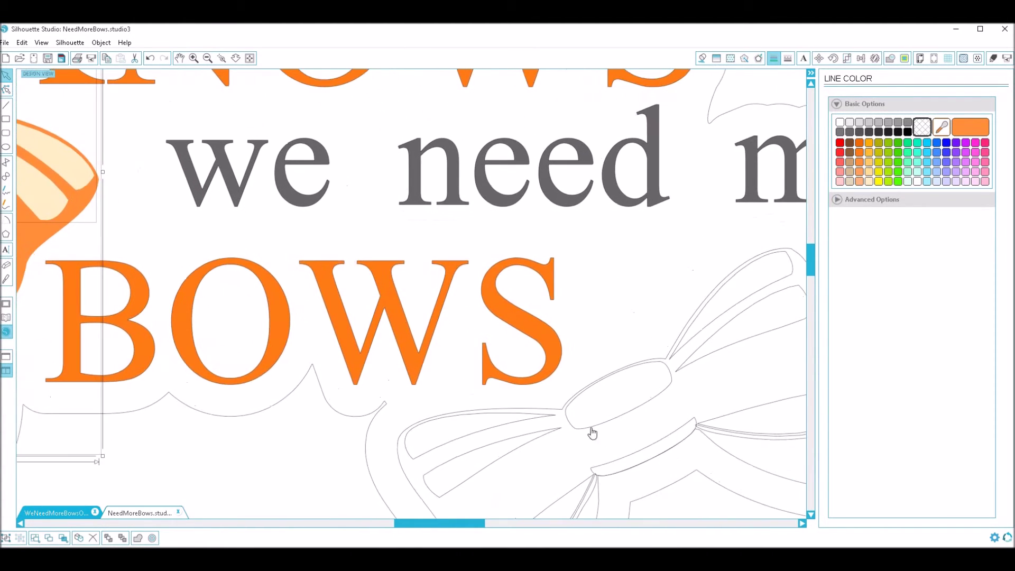
pyautogui.moveTo(592, 433); pyautogui.dragTo(430, 270)
pyautogui.click(377, 273)
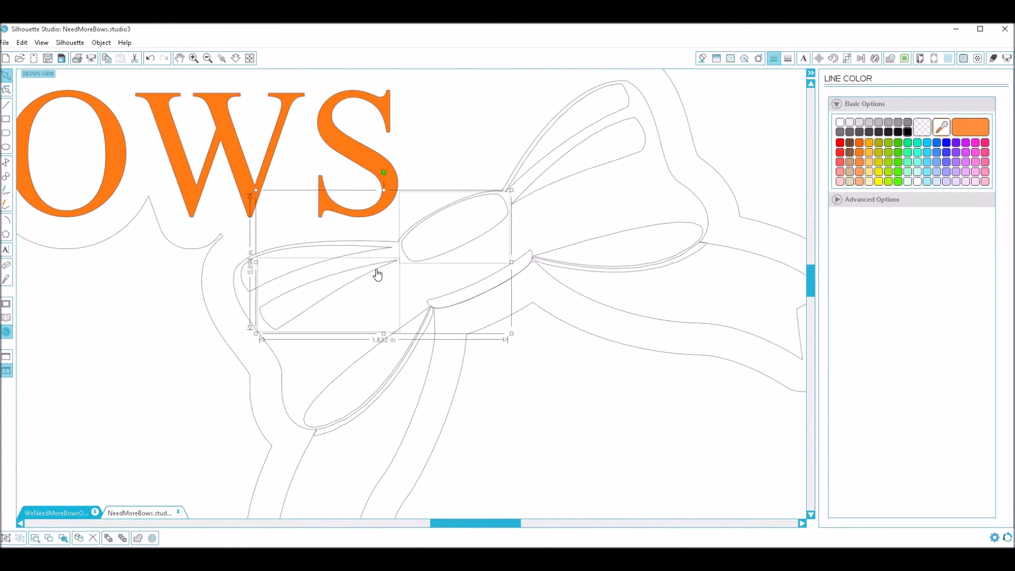
pyautogui.click(517, 188)
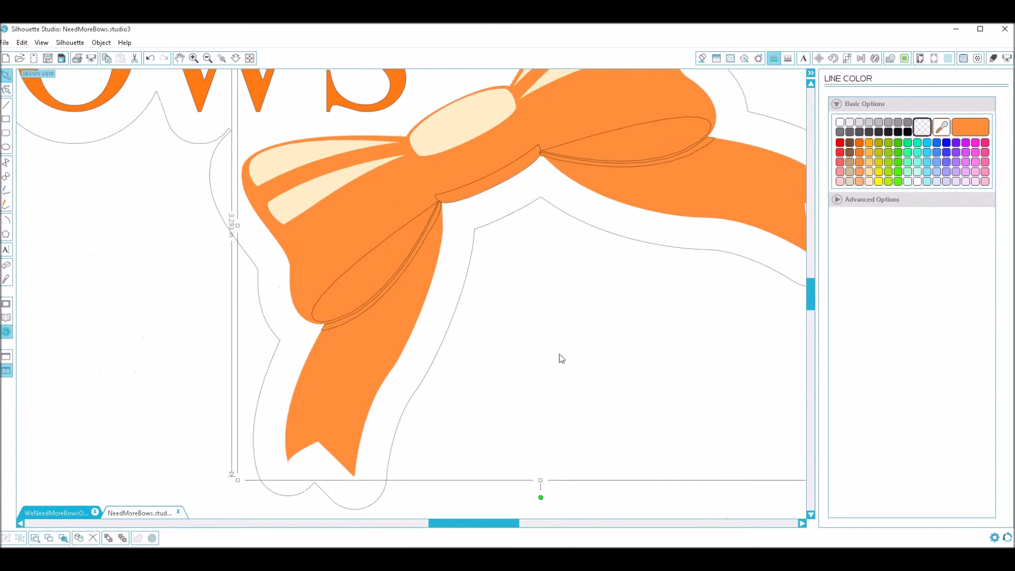
# Step: Make the second bow's shadow shapes one compound path, filled with the first bow's dark orange and without outlines
pyautogui.click(384, 249)
pyautogui.keyDown('shift'); pyautogui.click(466, 186); pyautogui.keyUp('shift')
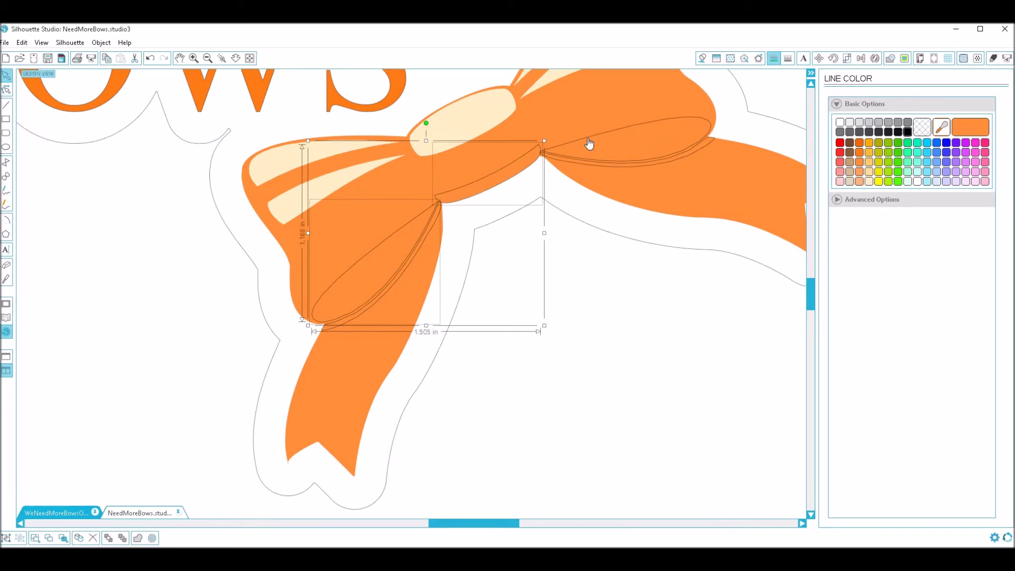
pyautogui.keyDown('shift'); pyautogui.click(589, 144); pyautogui.keyUp('shift')
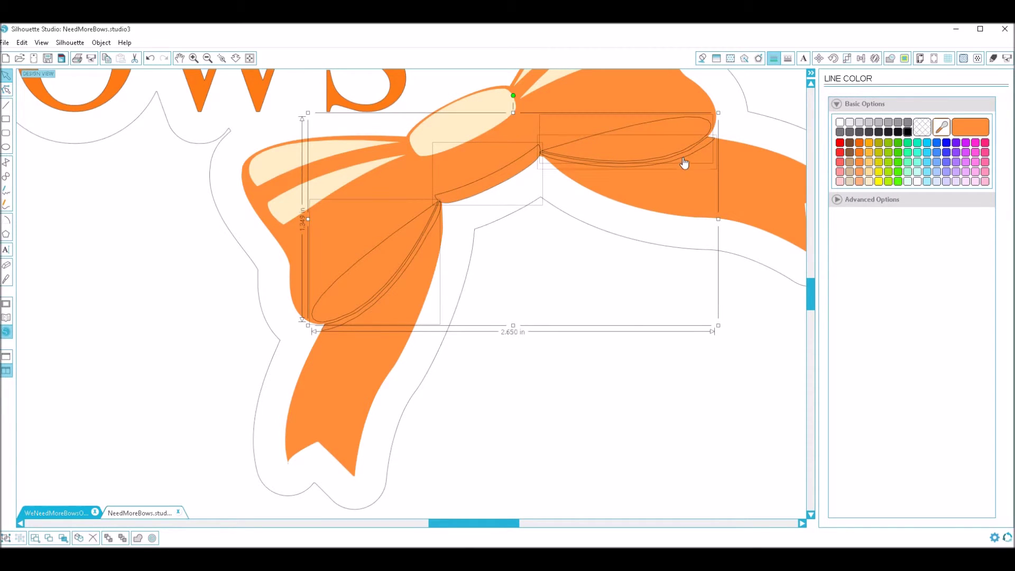
pyautogui.click(122, 538)
pyautogui.rightClick(330, 315)
pyautogui.click(370, 519)
pyautogui.click(338, 285)
pyautogui.rightClick(339, 318)
pyautogui.click(398, 494)
pyautogui.moveTo(196, 294); pyautogui.dragTo(443, 440)
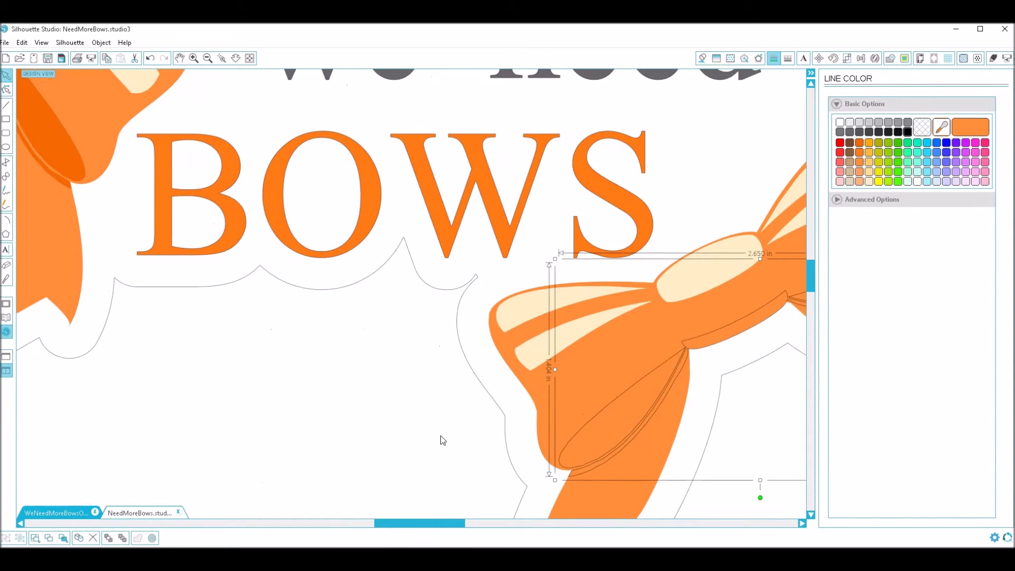
pyautogui.click(941, 127)
pyautogui.click(59, 141)
# Step: Set the line color of the offset outline around the whole design to transparent
pyautogui.click(208, 58)
pyautogui.moveTo(555, 296); pyautogui.dragTo(403, 236)
pyautogui.click(208, 59)
pyautogui.click(208, 58)
pyautogui.moveTo(492, 193); pyautogui.dragTo(535, 210)
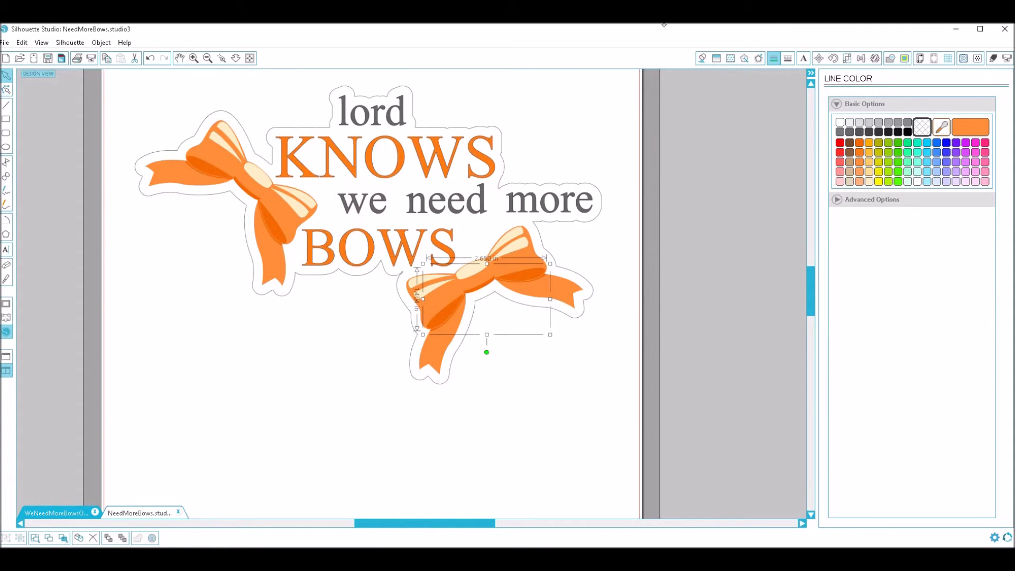
pyautogui.click(445, 133)
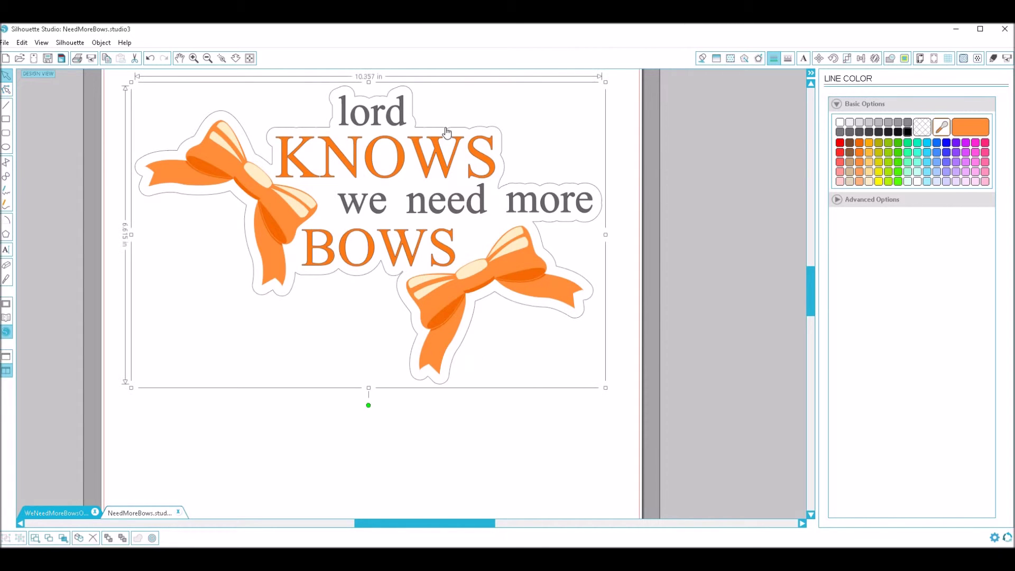
pyautogui.click(920, 127)
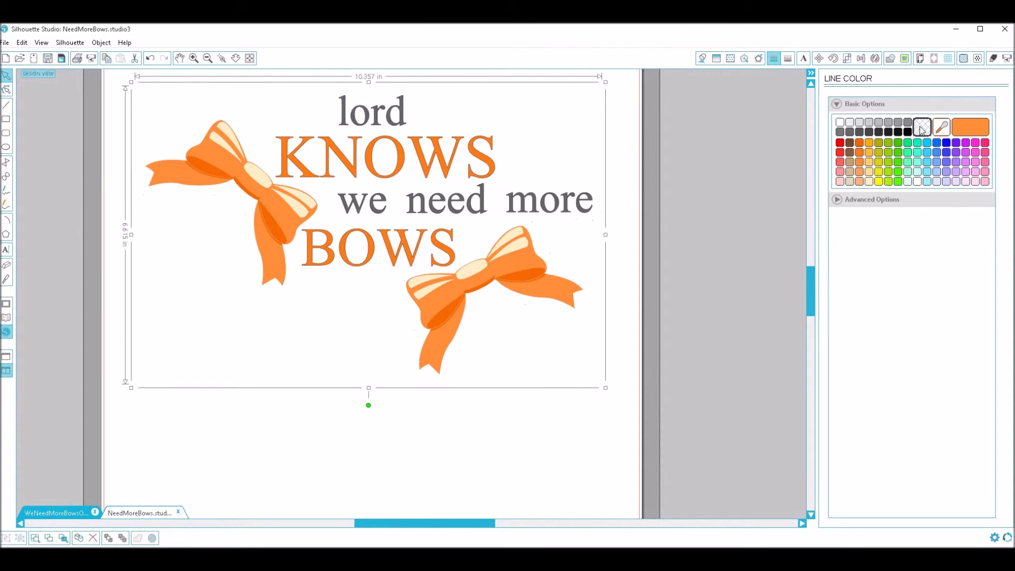
# Step: Fill the offset shape behind the design with light grey EDEDED at about 52% transparency
pyautogui.click(702, 58)
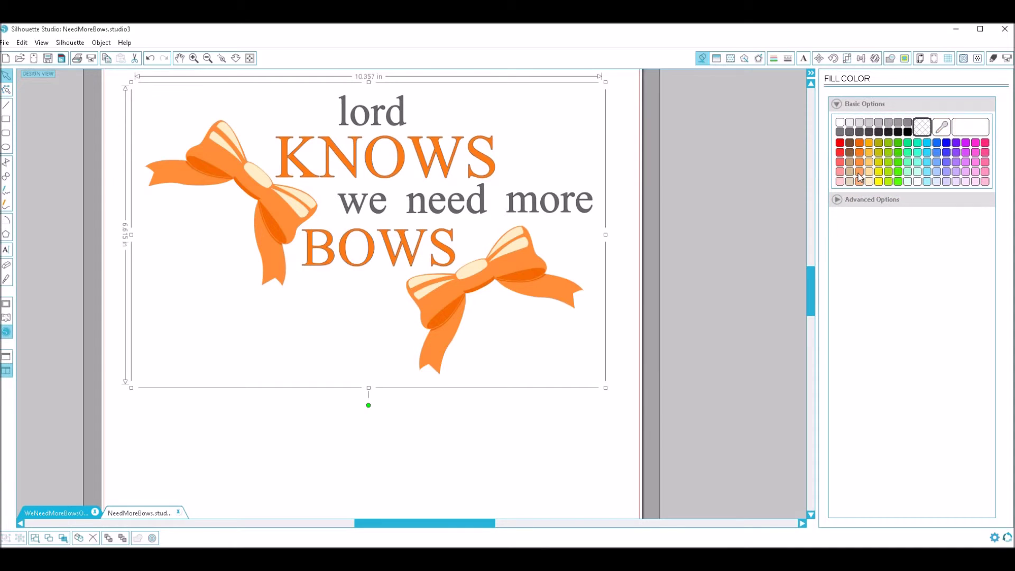
pyautogui.click(849, 124)
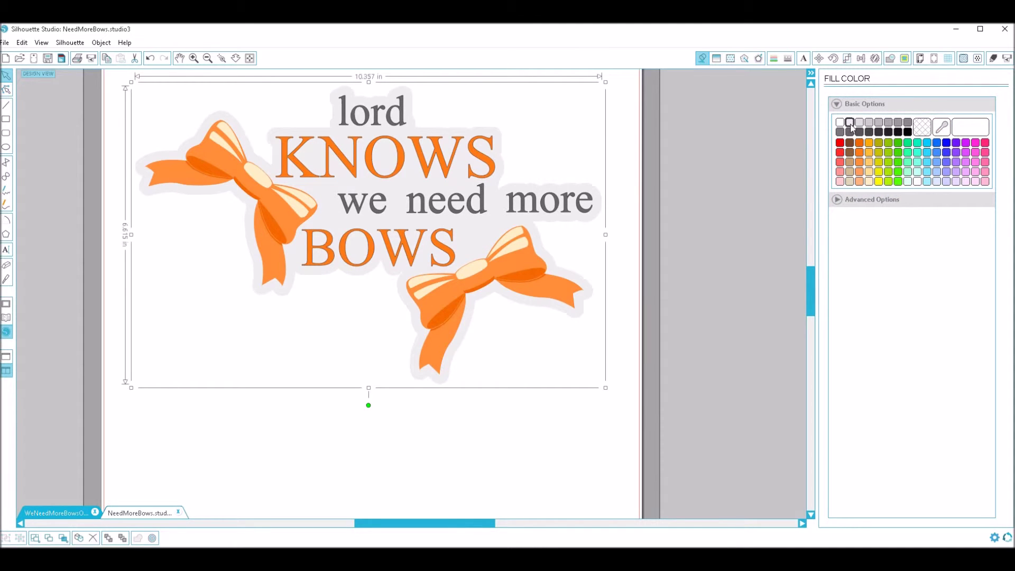
pyautogui.click(839, 200)
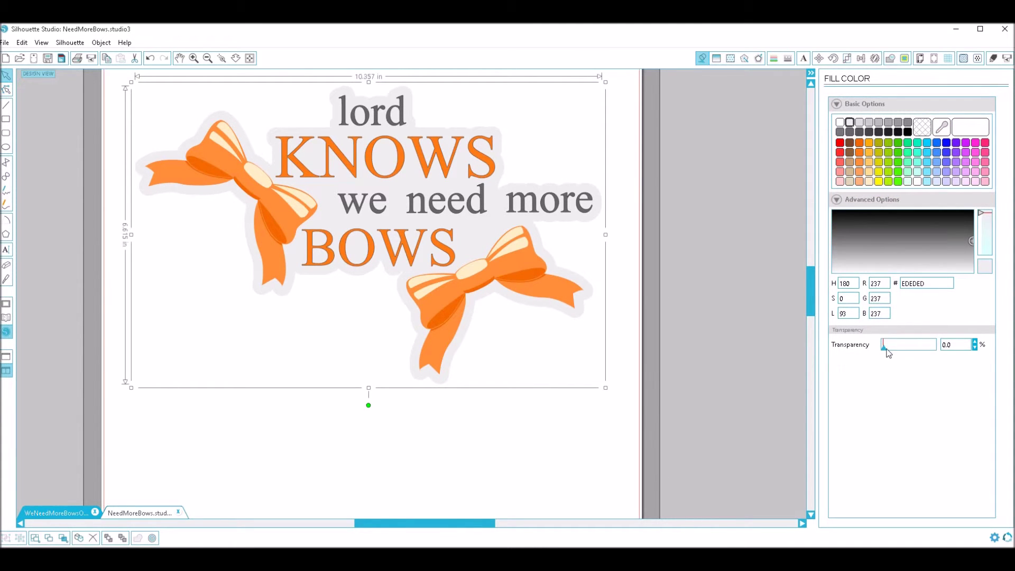
pyautogui.moveTo(901, 347)
pyautogui.mouseDown()
pyautogui.moveTo(932, 347)
pyautogui.moveTo(912, 348)
pyautogui.mouseUp()
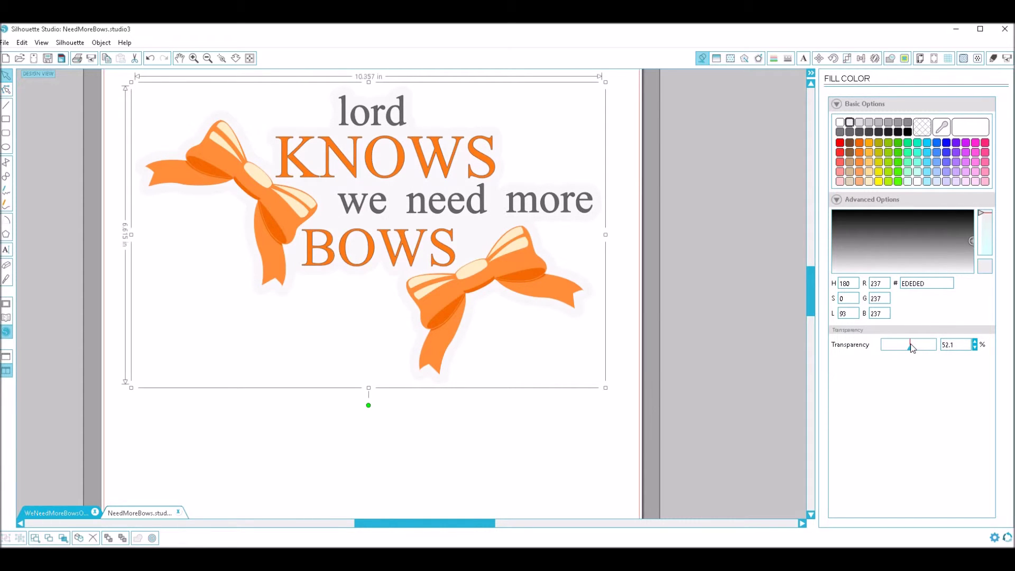
# Step: Fill the offset shape with bright green 00FF97 at 80% transparency and clear its selection
pyautogui.click(910, 153)
pyautogui.moveTo(910, 347); pyautogui.dragTo(927, 353)
pyautogui.click(894, 238)
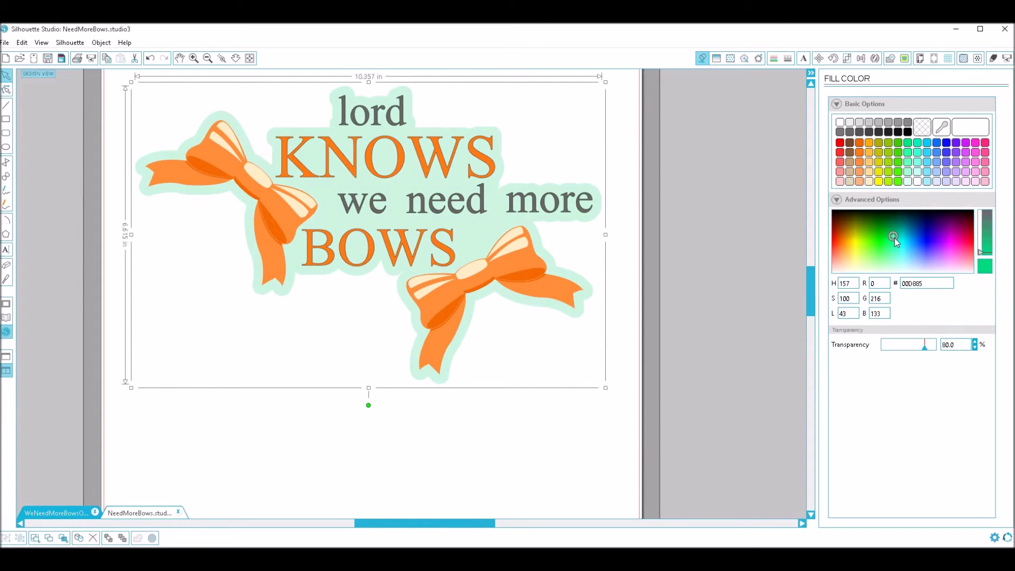
pyautogui.moveTo(894, 239); pyautogui.dragTo(893, 242)
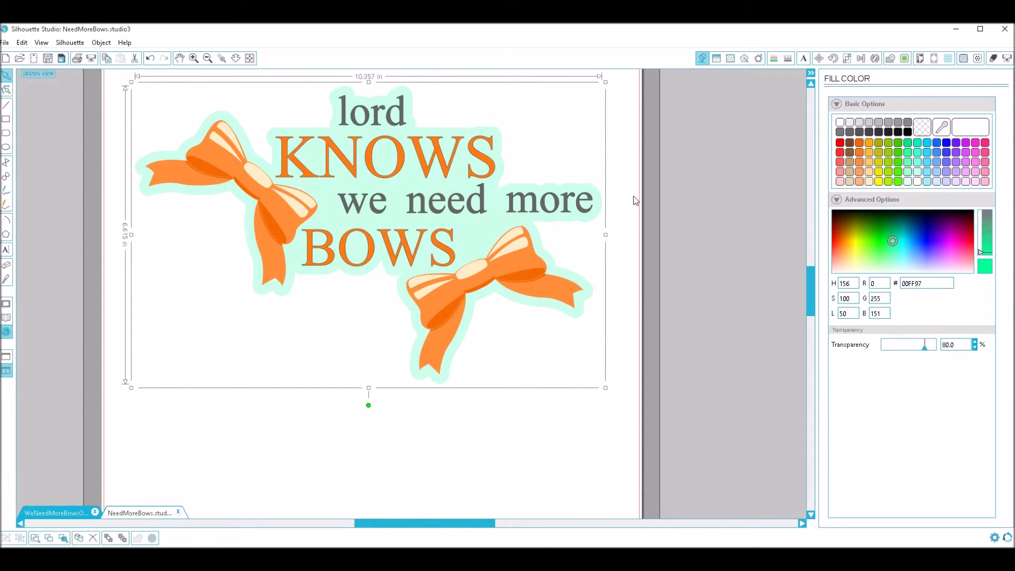
pyautogui.click(595, 145)
pyautogui.click(556, 202)
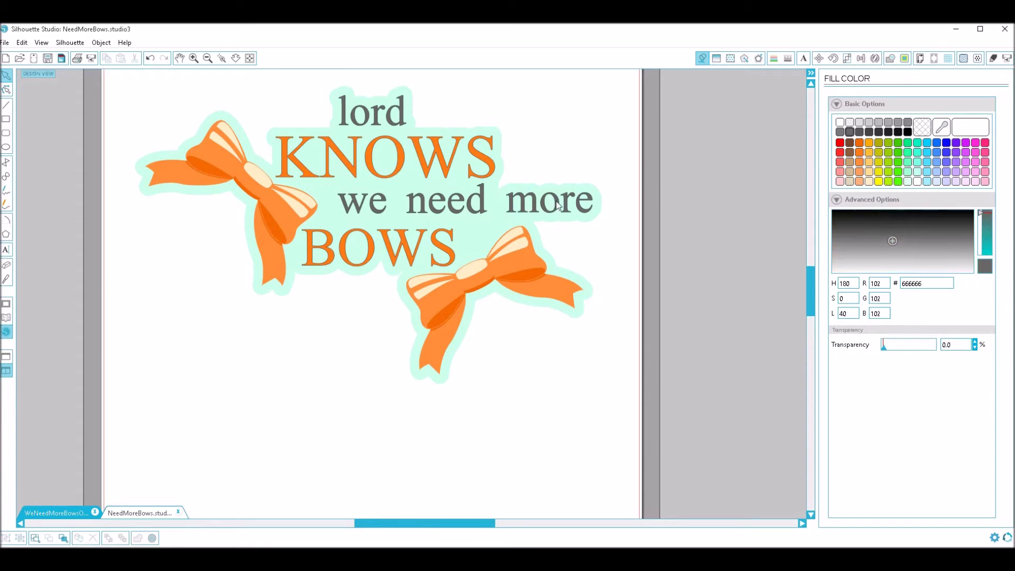
# Step: Set the line color of the grey text lines "lord" and "we need more" to transparent and clear the selection
pyautogui.keyDown('shift'); pyautogui.click(365, 124); pyautogui.keyUp('shift')
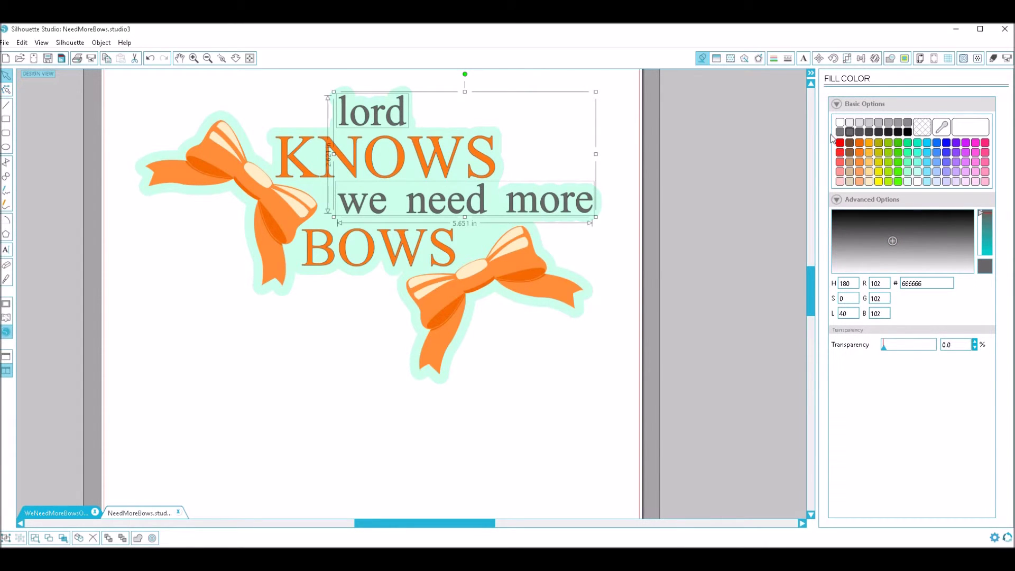
pyautogui.click(775, 59)
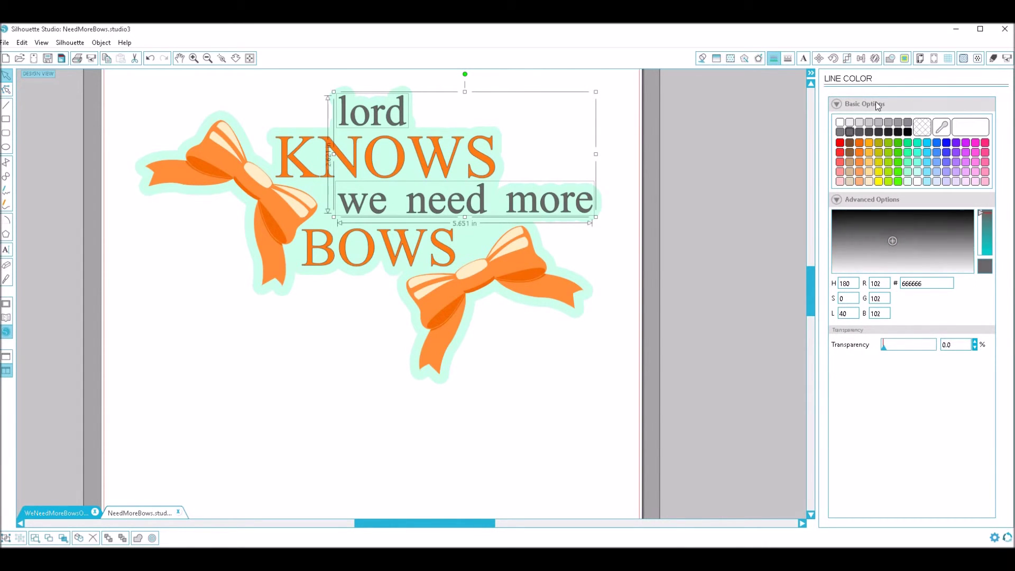
pyautogui.click(924, 127)
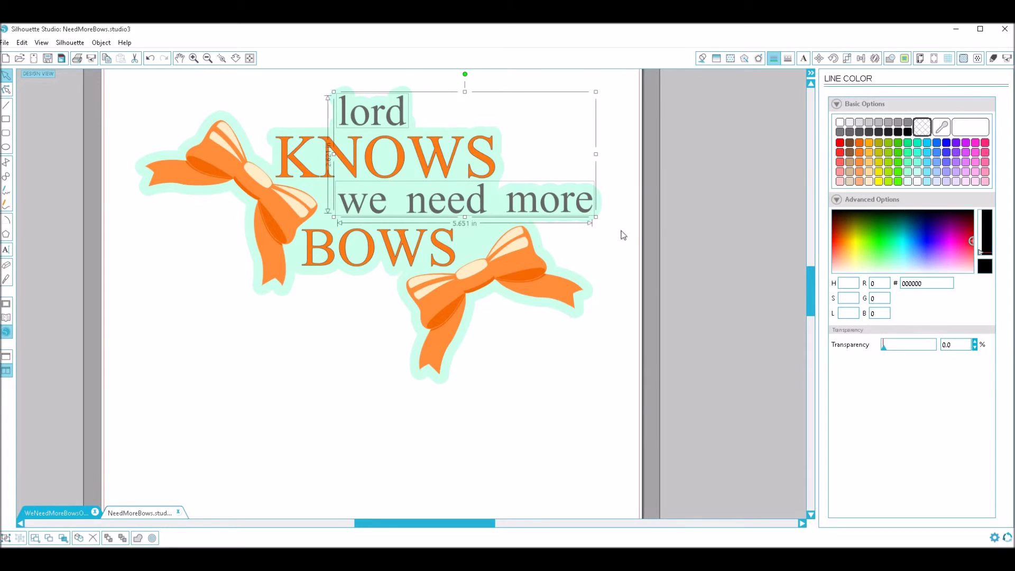
pyautogui.click(655, 224)
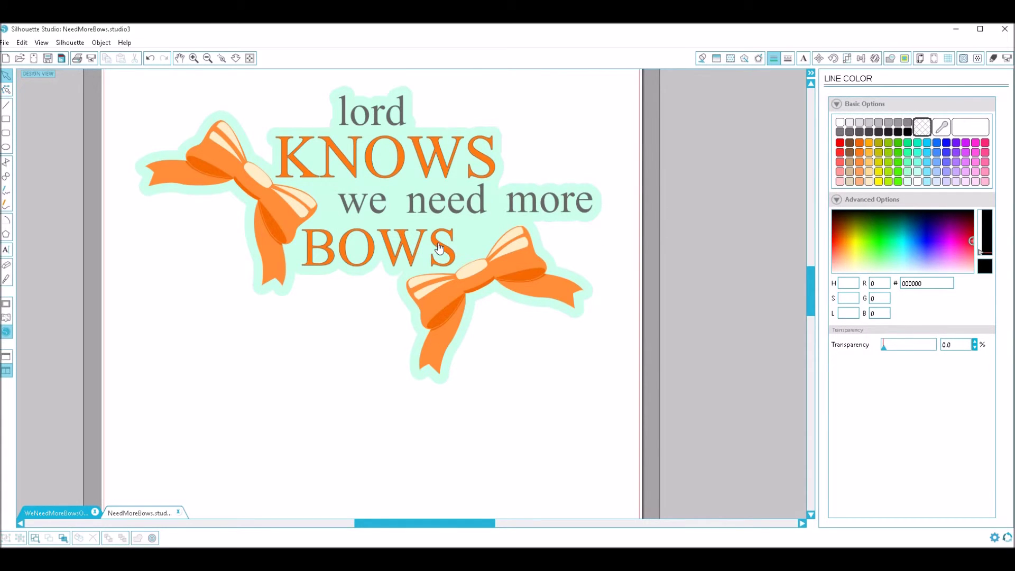
# Step: Set the line color of the orange words "KNOWS" and "BOWS" to transparent and clear the selection
pyautogui.click(426, 174)
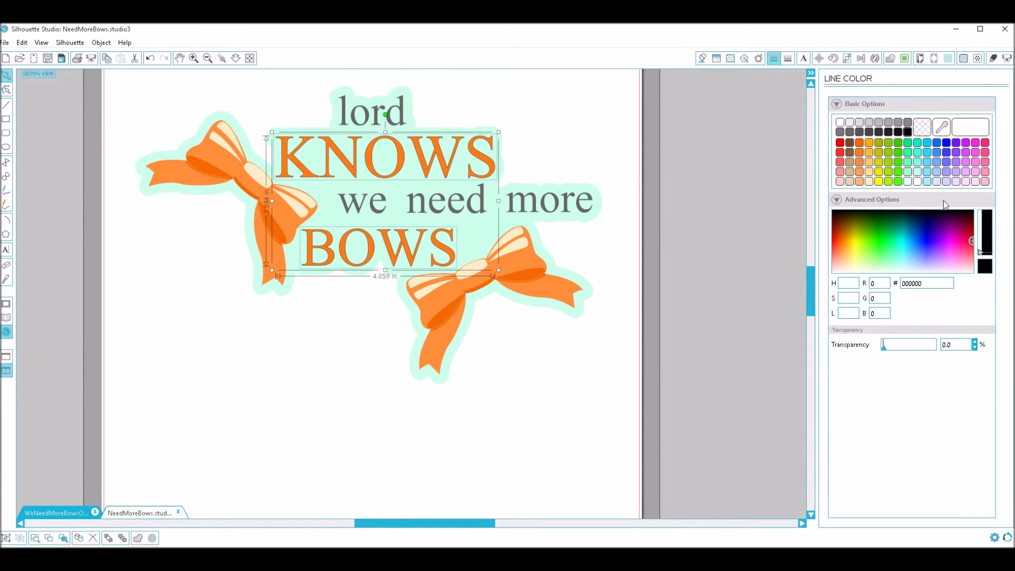
pyautogui.click(926, 129)
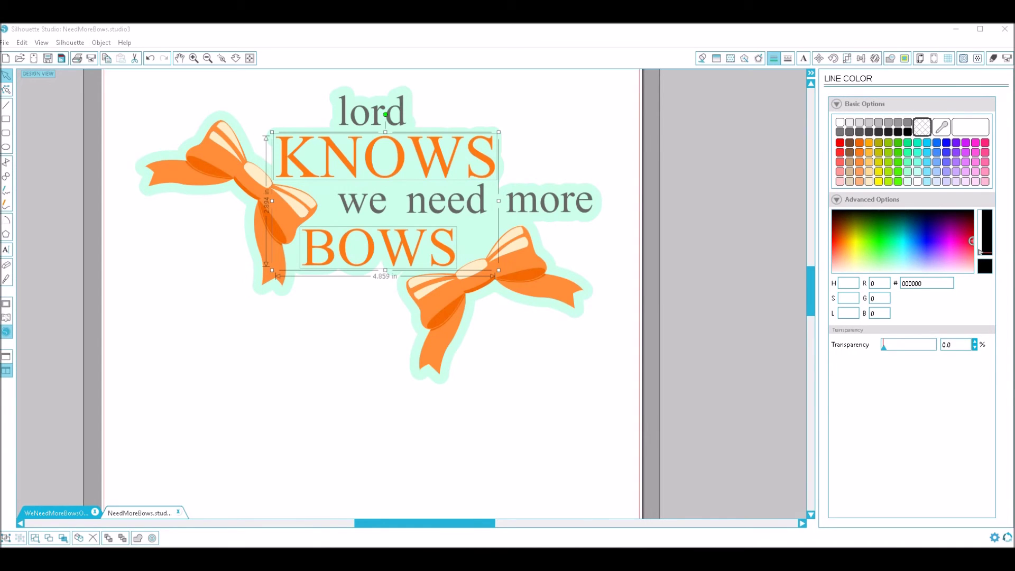
pyautogui.click(215, 287)
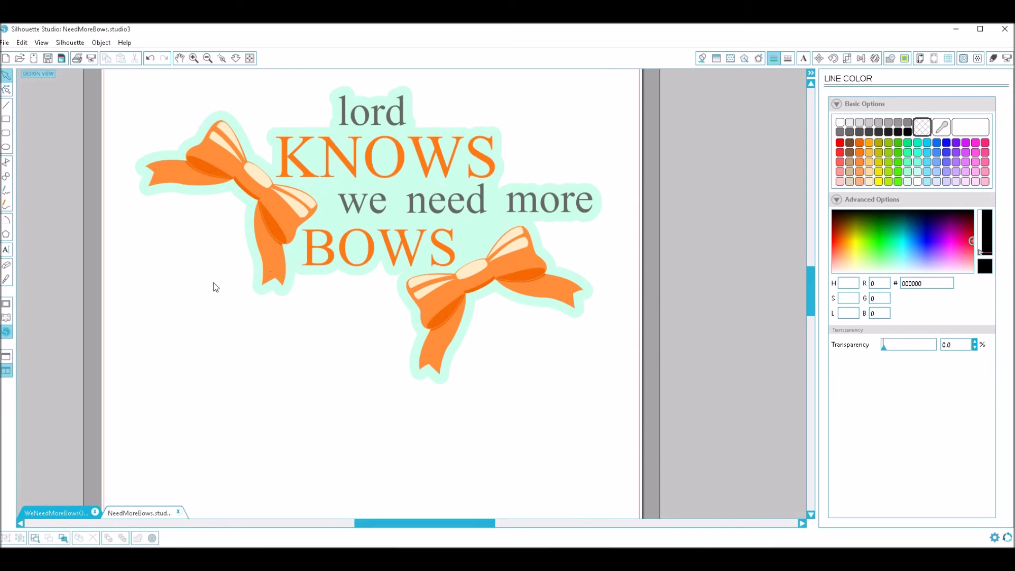
# Step: Select the base, highlight and shadow shapes of the bow beside "KNOWS" and group them into one object
pyautogui.click(214, 157)
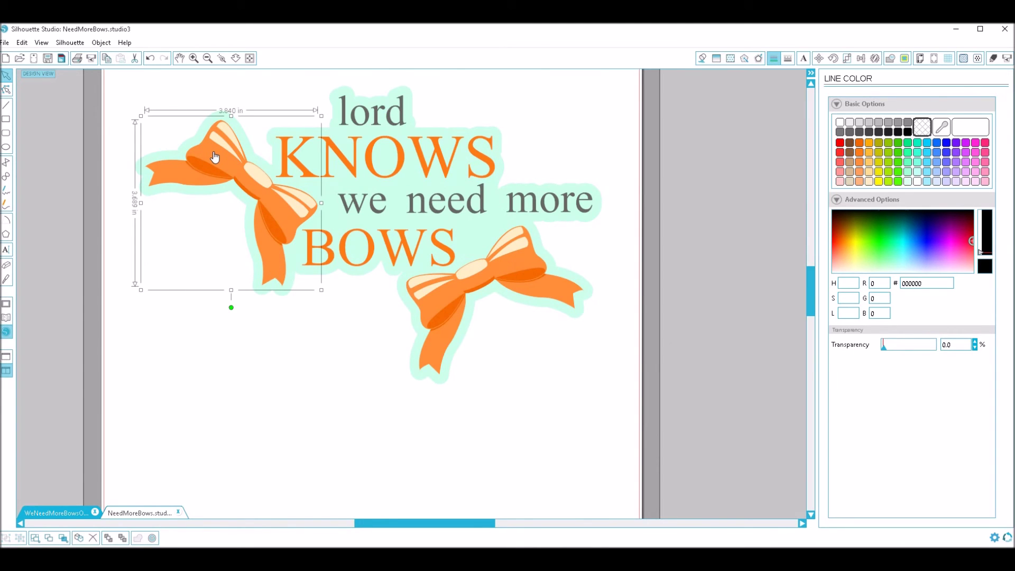
pyautogui.keyDown('shift'); pyautogui.click(218, 145); pyautogui.keyUp('shift')
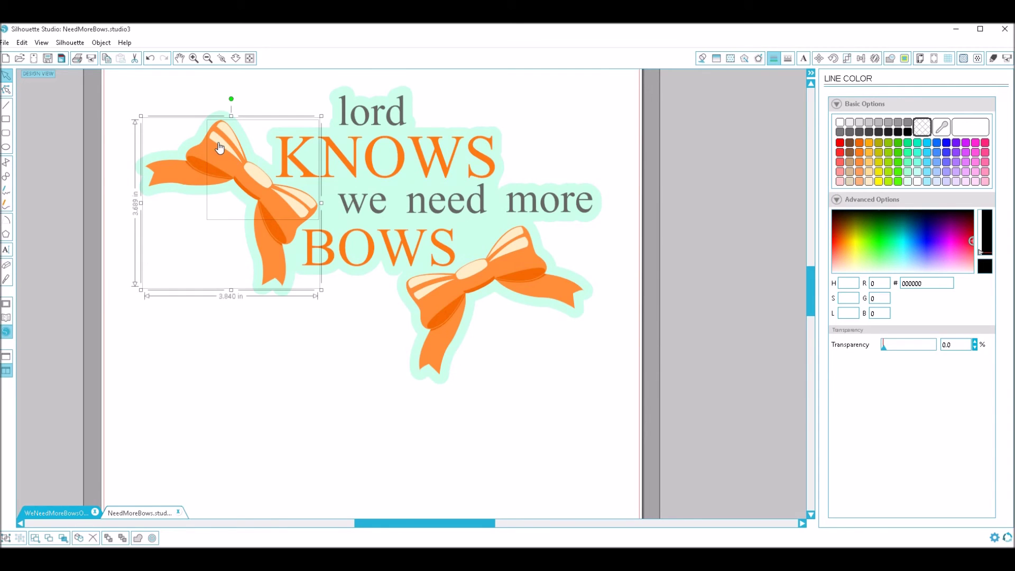
pyautogui.keyDown('shift'); pyautogui.click(206, 170); pyautogui.keyUp('shift')
pyautogui.rightClick(206, 173)
pyautogui.click(241, 342)
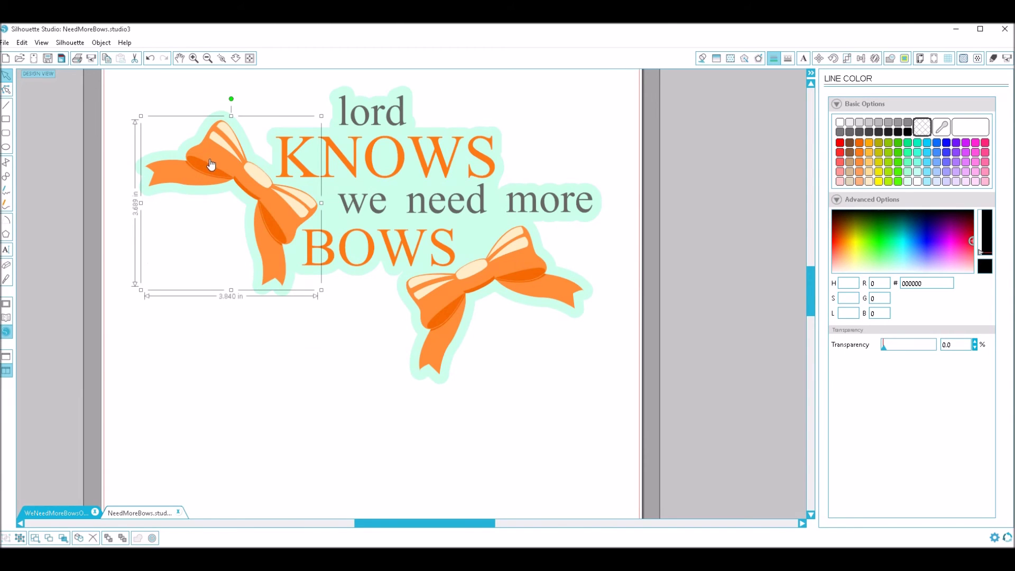
# Step: Move the grouped bow off the green offset to the empty area below and rotate it upright
pyautogui.moveTo(211, 165); pyautogui.dragTo(218, 336)
pyautogui.moveTo(237, 274); pyautogui.dragTo(170, 295)
# Step: Switch to the WeNeedMoreBowsOnesie document, move the whole design upward and try to weld it
pyautogui.click(57, 512)
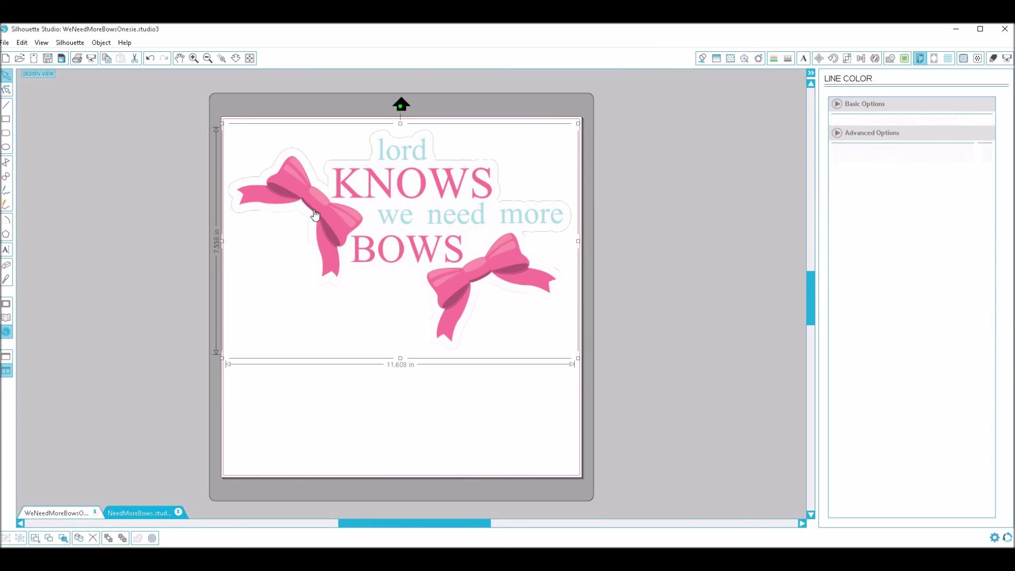
pyautogui.moveTo(387, 191); pyautogui.dragTo(372, 165)
pyautogui.rightClick(358, 212)
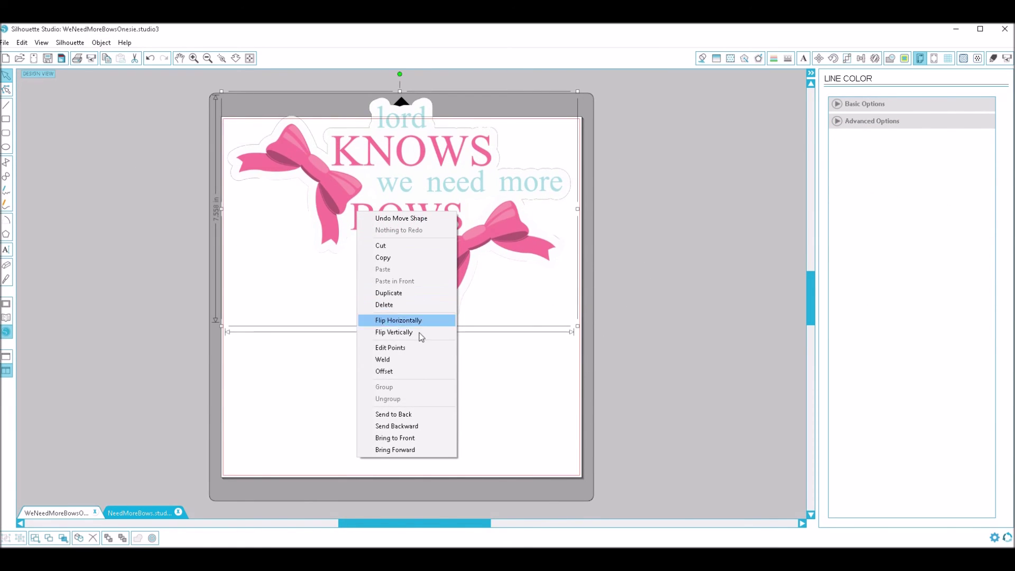
pyautogui.click(426, 359)
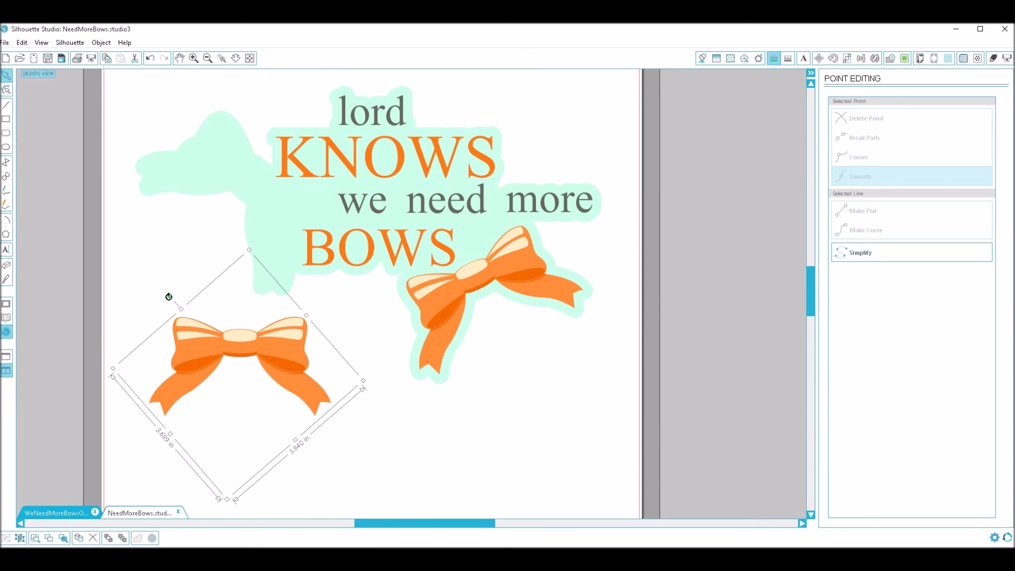
# Step: In the NeedMoreBows document, tilt the grouped bow again and place it back over its green offset beside "KNOWS"
pyautogui.moveTo(168, 296); pyautogui.dragTo(211, 272)
pyautogui.moveTo(268, 333); pyautogui.dragTo(265, 186)
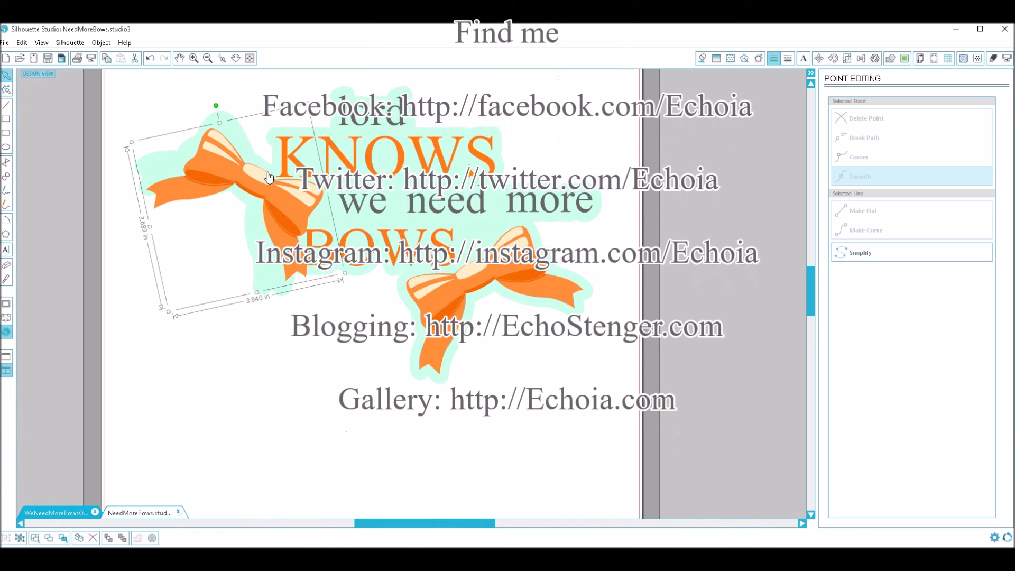
pyautogui.moveTo(217, 105); pyautogui.dragTo(241, 103)
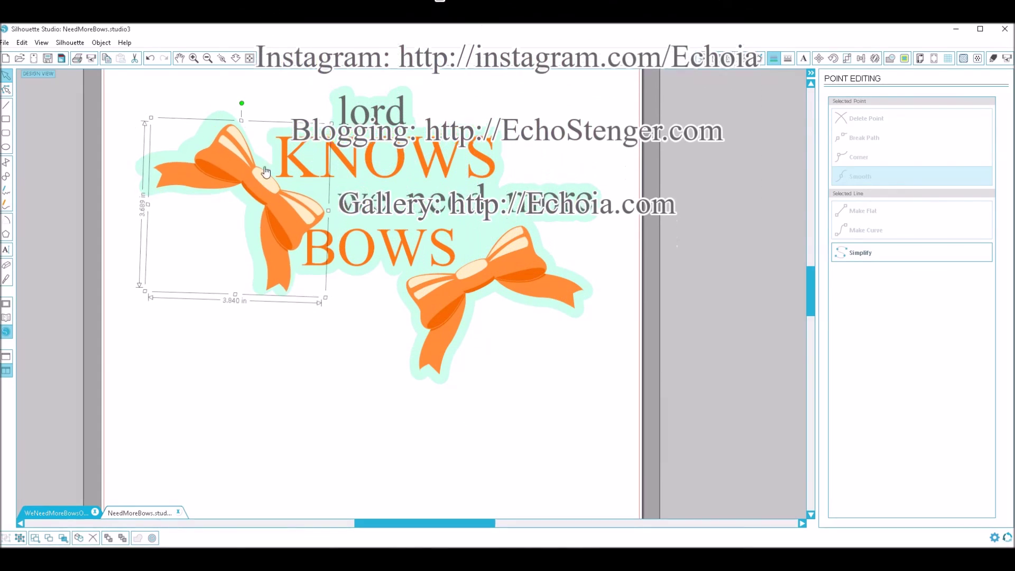